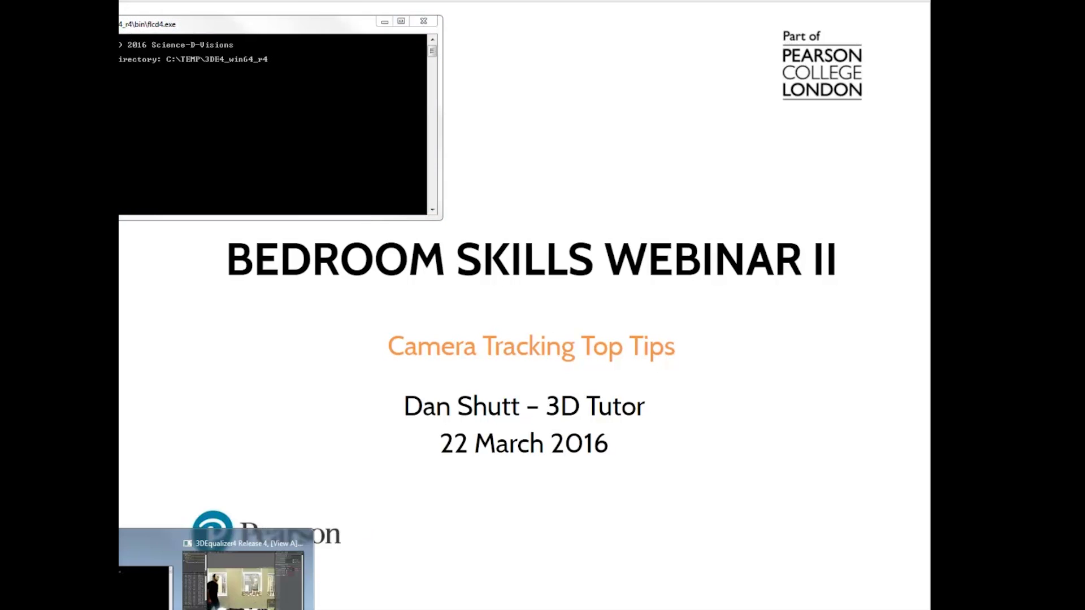
Switch to 3DEqualizer4 and examine the solved camera and point cloud from several angles in the 3D Orientation view.
left_click(257, 591)
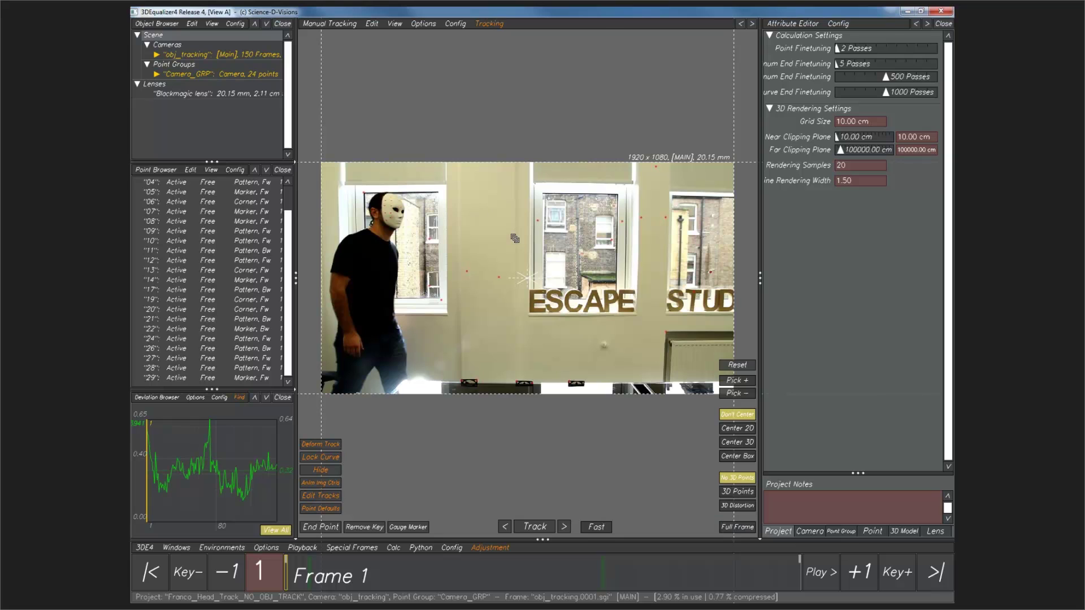
scroll(515, 238, "down", 3)
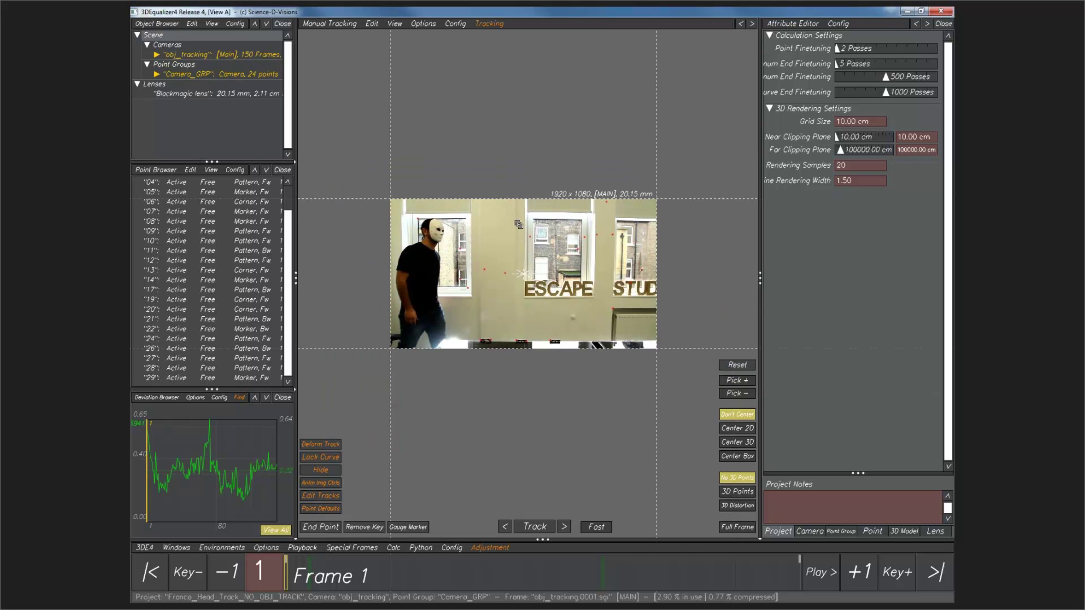
scroll(517, 249, "up", 2)
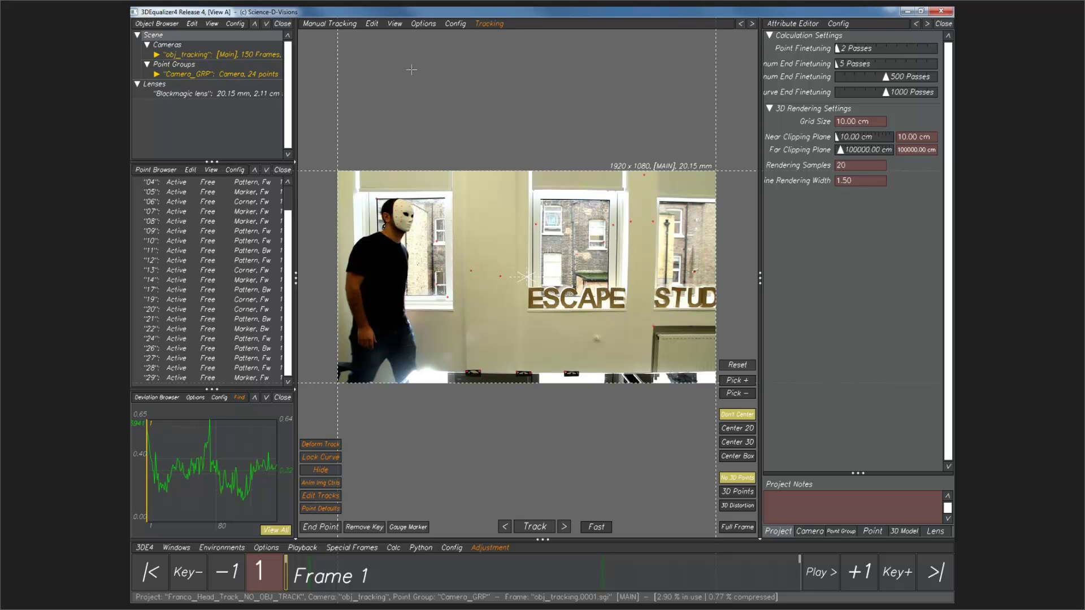
left_click(316, 24)
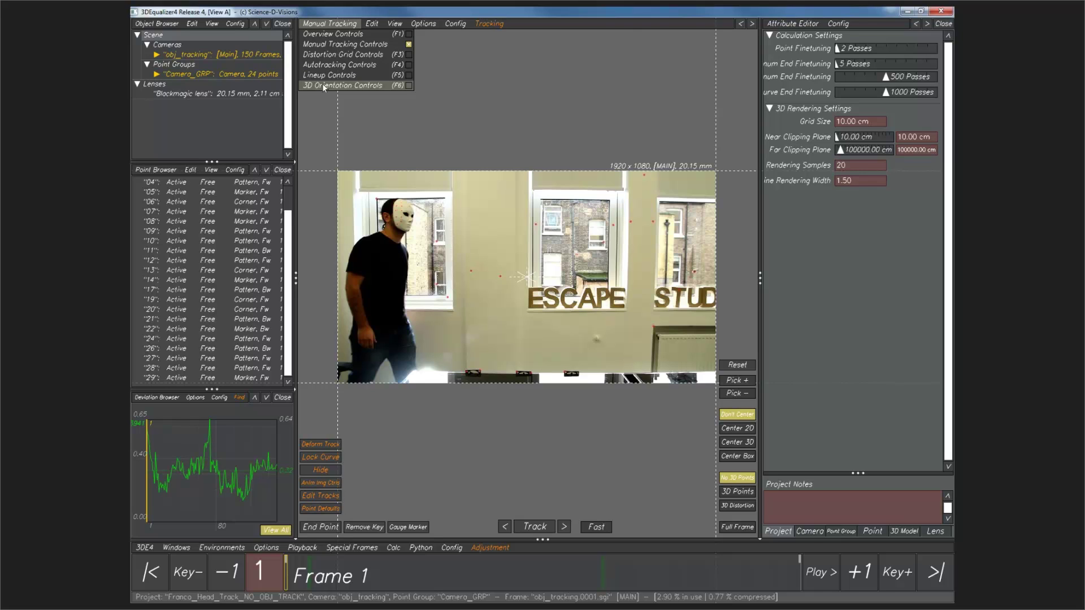
left_click(323, 86)
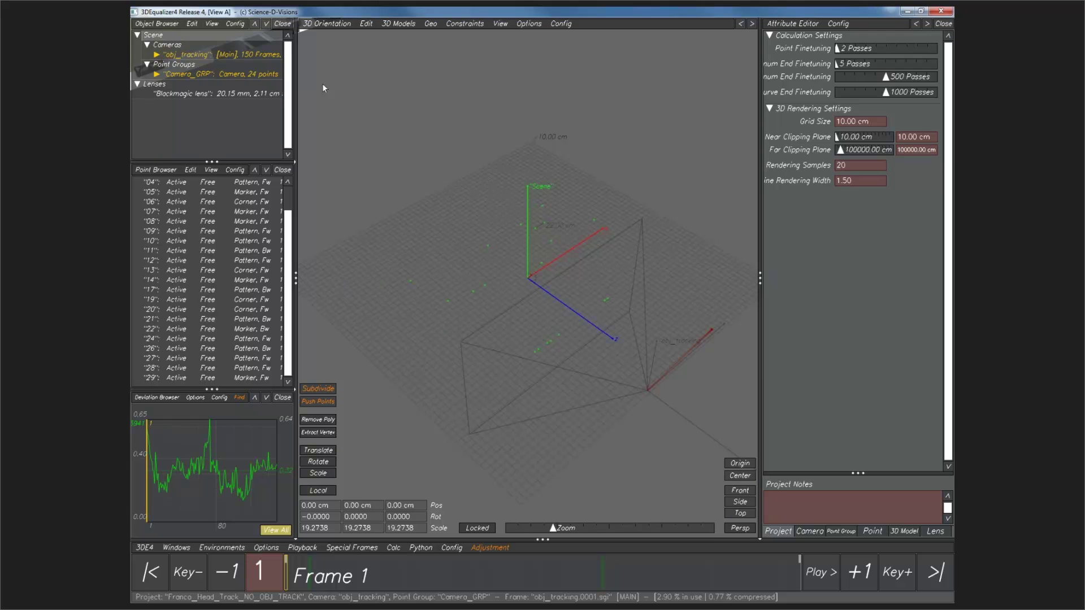
scroll(324, 88, "down", 10)
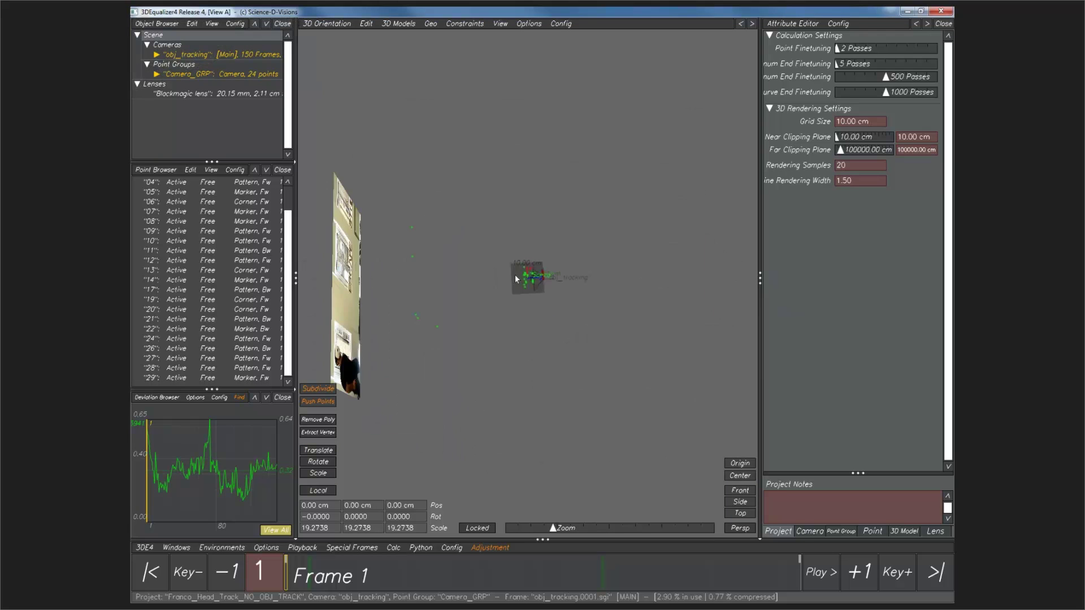
scroll(530, 270, "up", 8)
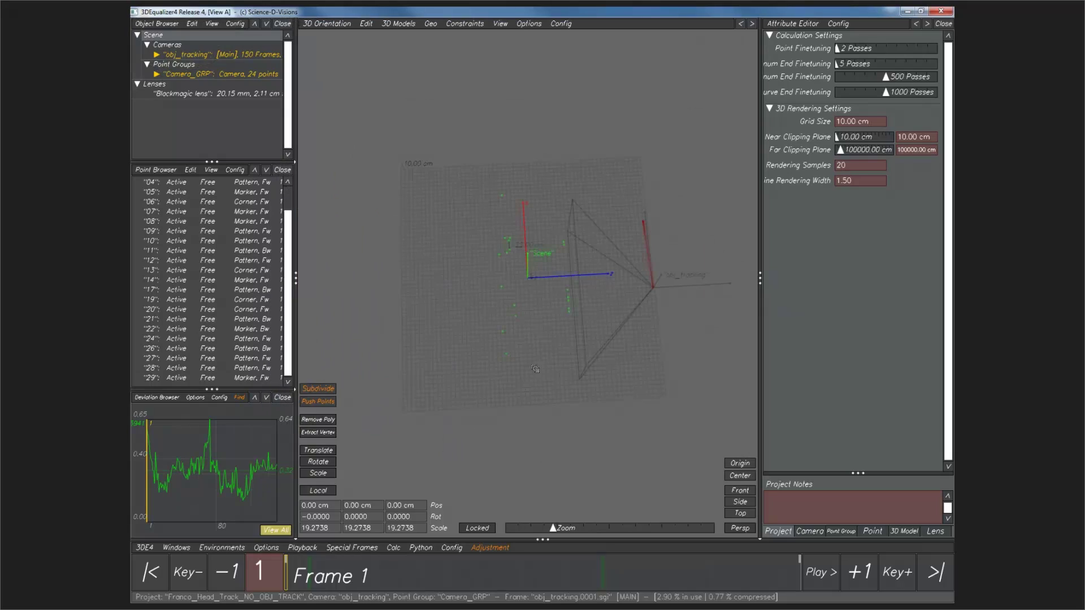
middle_click_drag(535, 369, 580, 305)
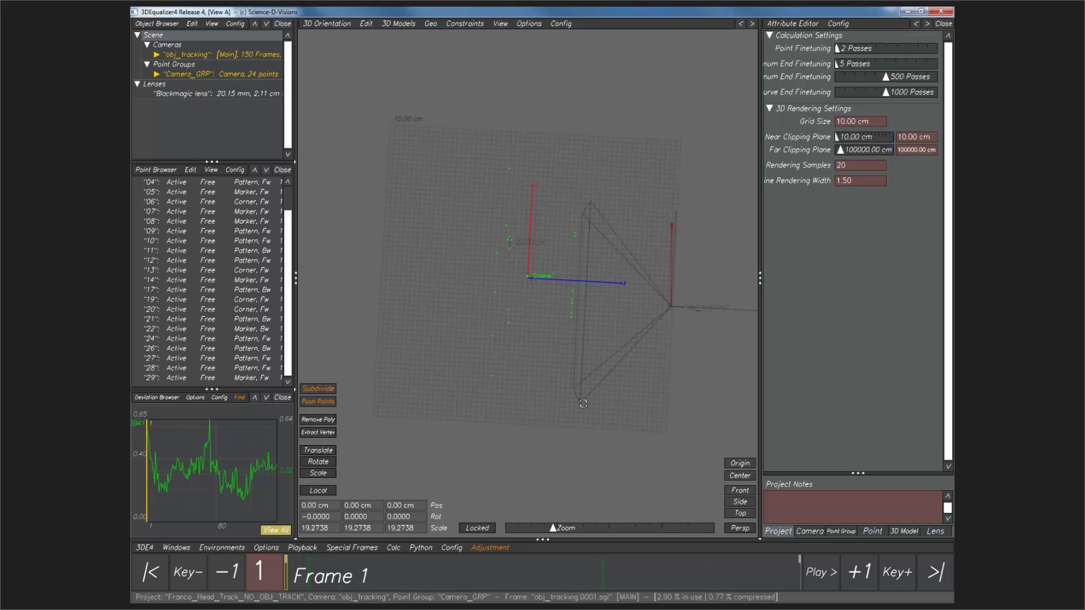
middle_click_drag(583, 404, 562, 381)
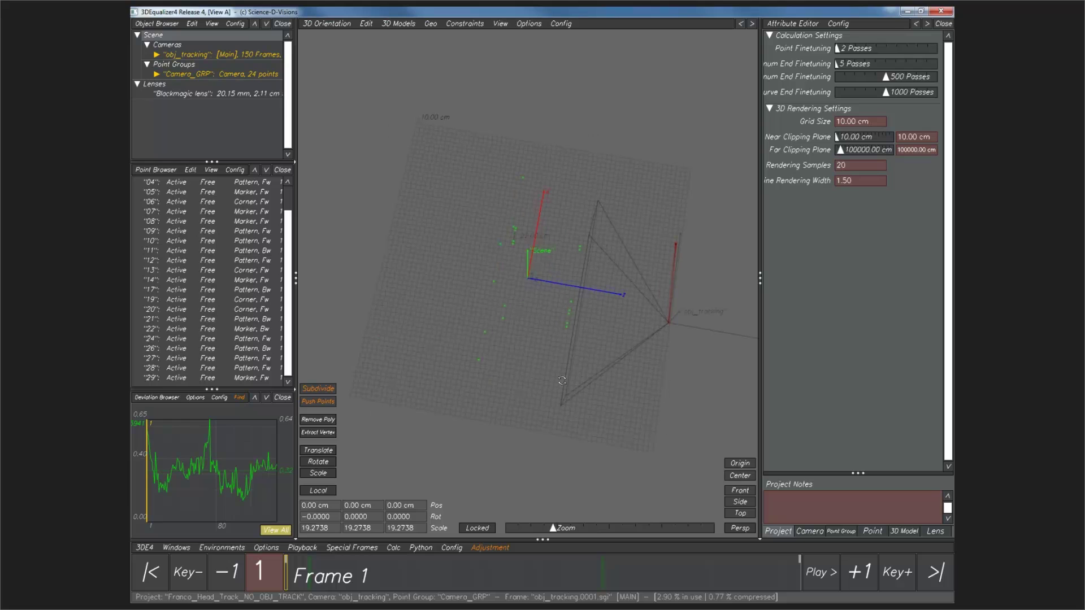
middle_click_drag(562, 381, 528, 280)
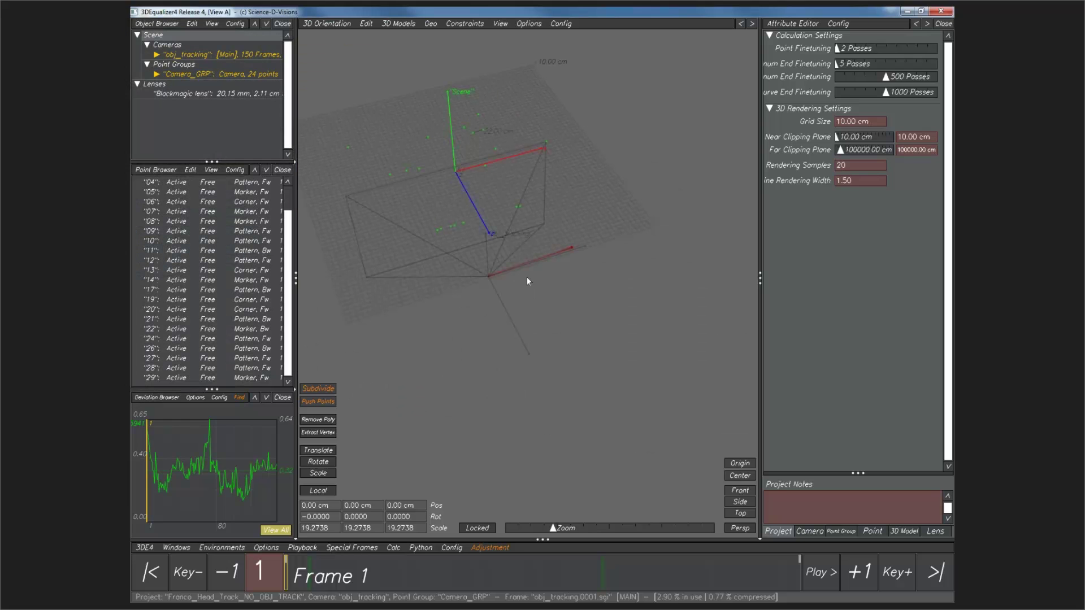
mouse_move(286, 572)
left_mouse_down()
mouse_move(590, 558)
mouse_move(705, 572)
mouse_move(282, 572)
left_mouse_up()
middle_click_drag(398, 120, 442, 205)
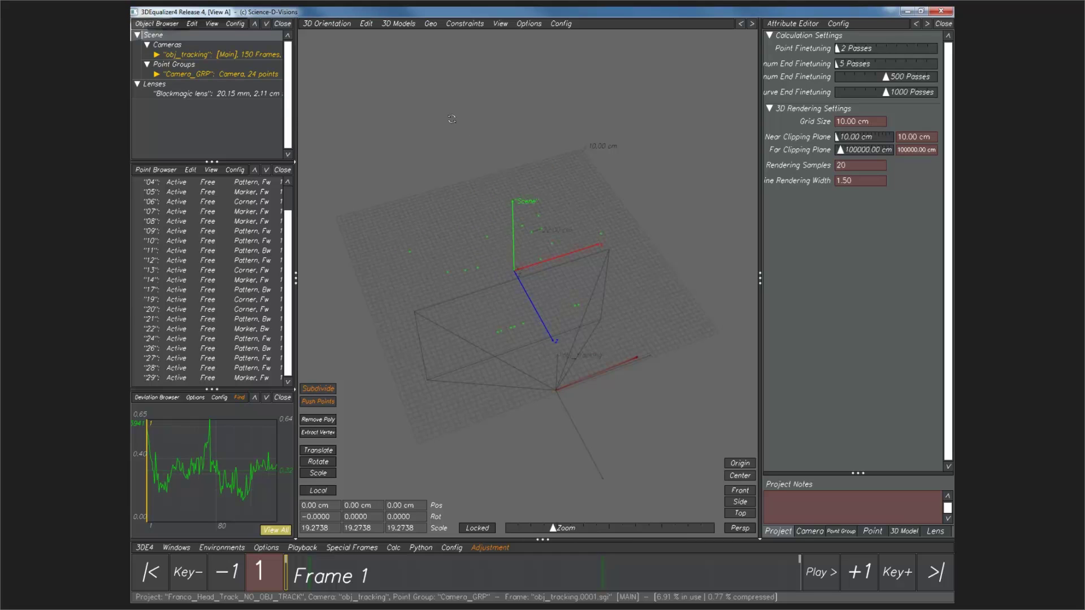
mouse_move(451, 119)
middle_mouse_down()
mouse_move(438, 149)
mouse_move(435, 111)
mouse_move(439, 134)
mouse_move(443, 114)
middle_mouse_up()
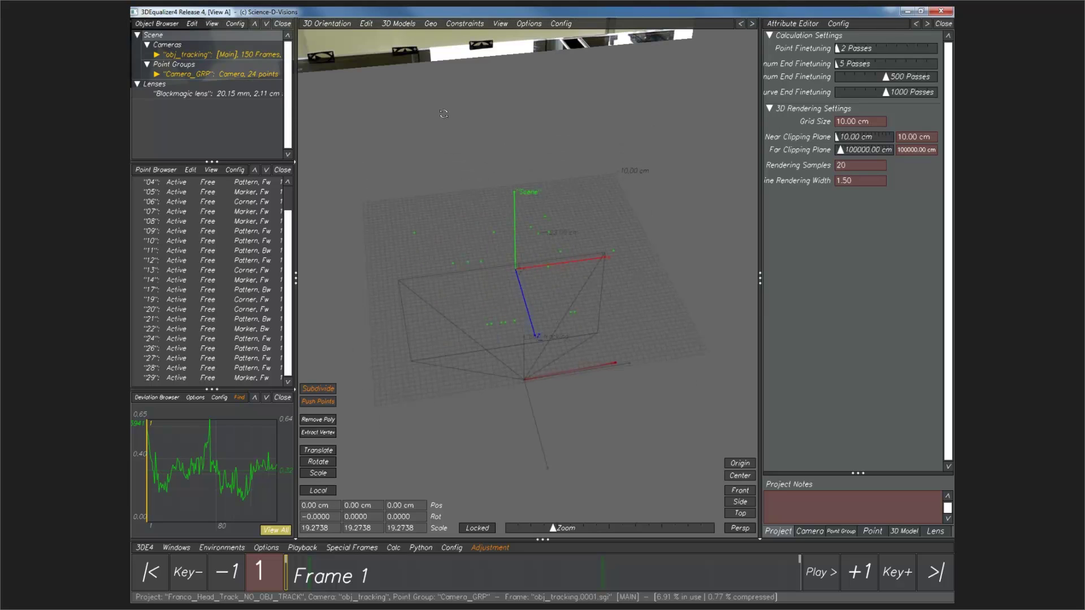
Return to the Manual Tracking view and play through the footage of the masked man.
left_click(327, 23)
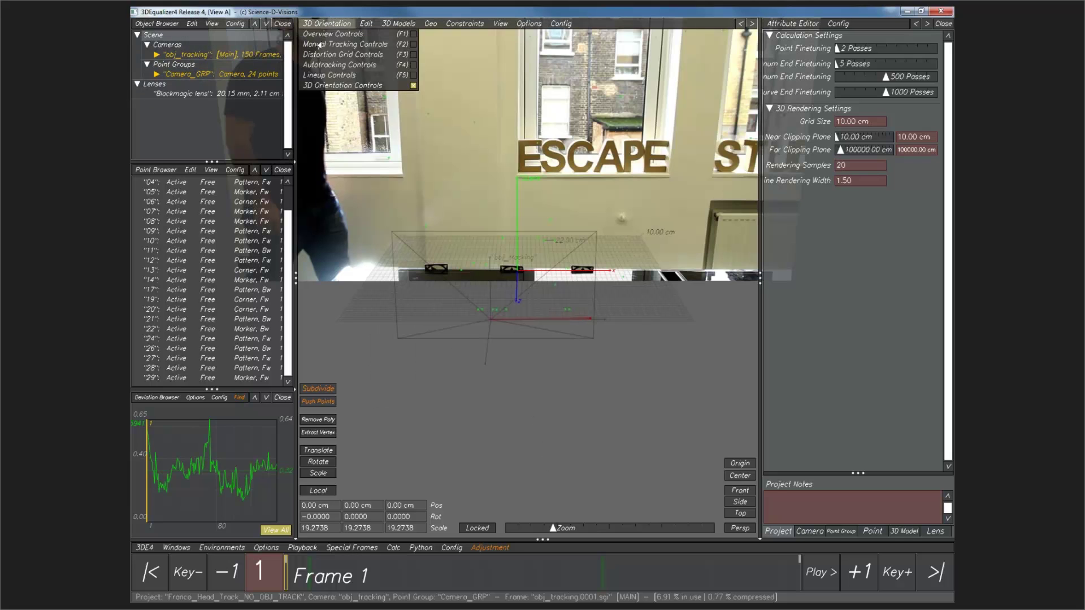
left_click(319, 45)
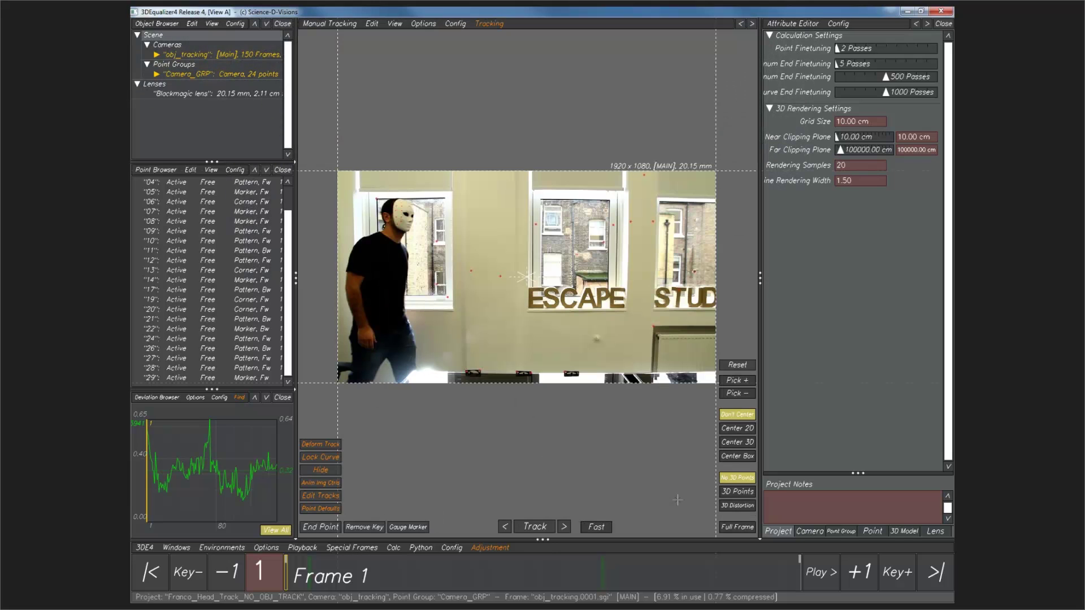
left_click(813, 573)
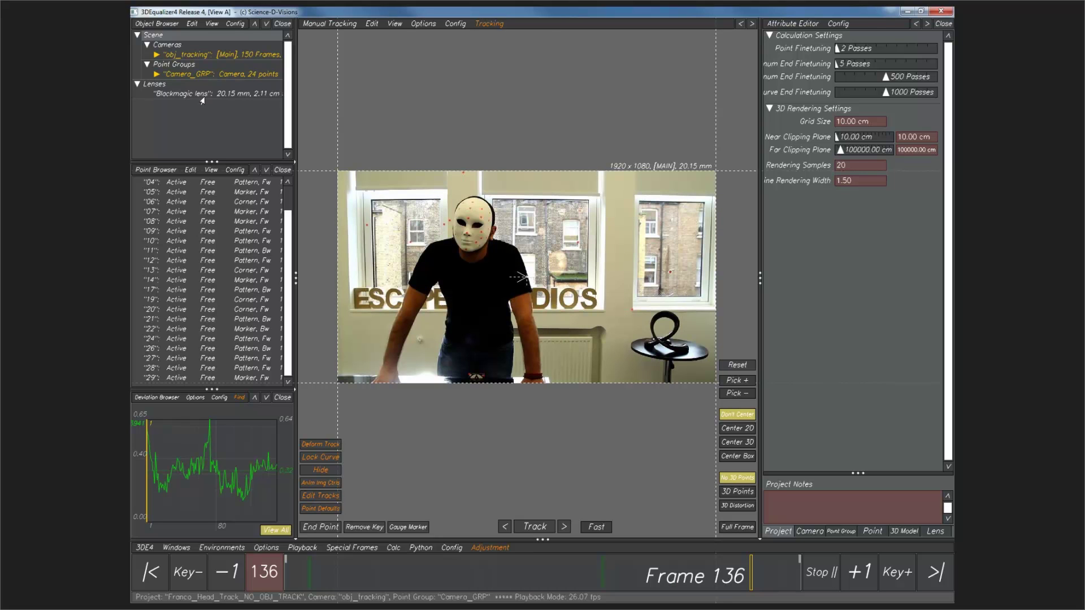
Add a new point group to the scene alongside Camera_GRP.
left_click(182, 73)
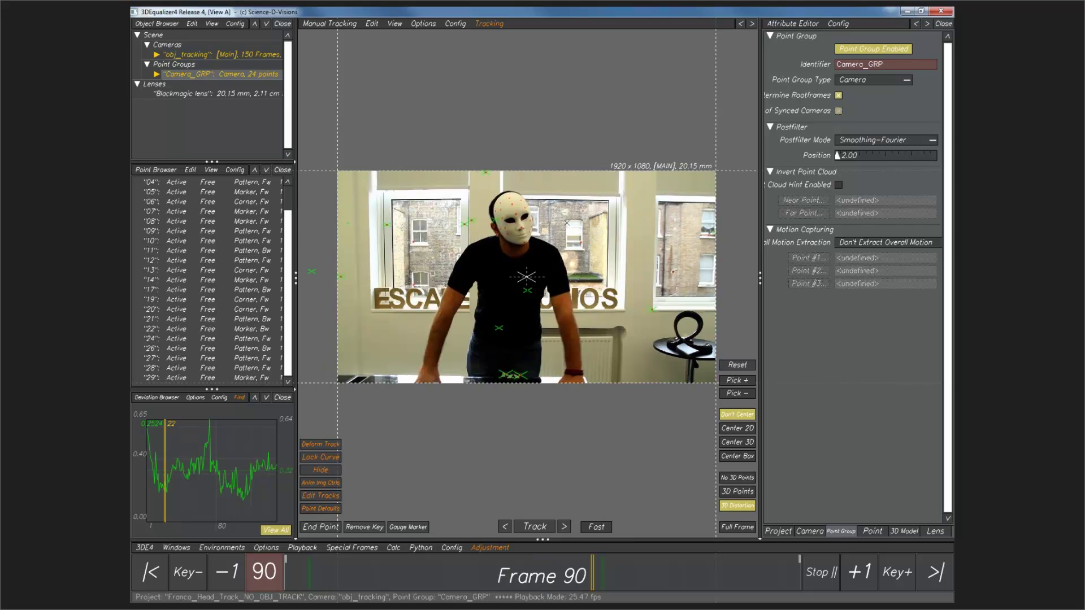
left_click(181, 73)
right_click(180, 73)
mouse_move(209, 69)
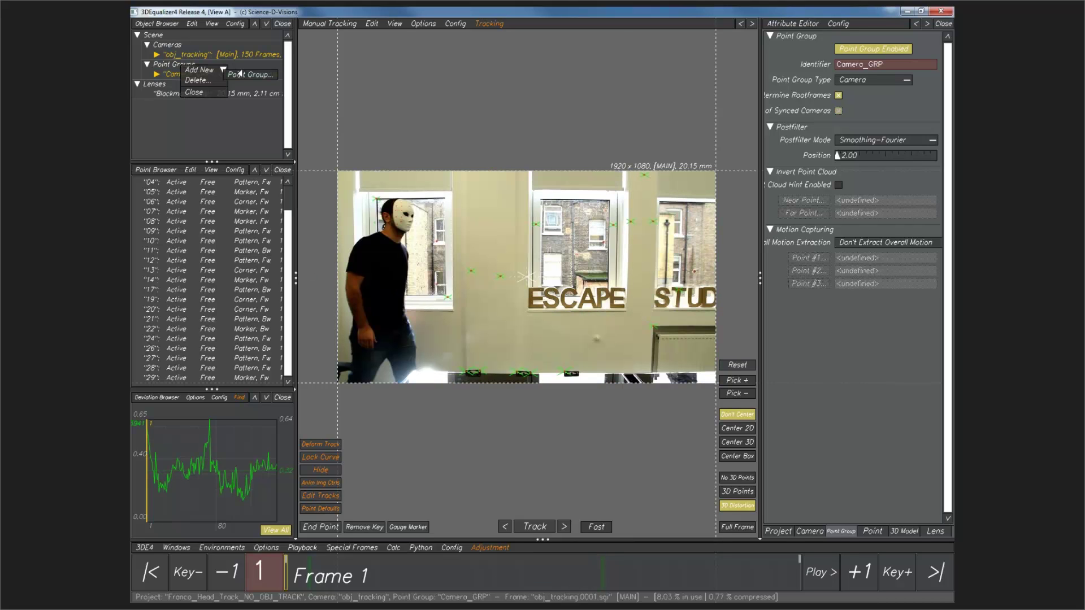
left_click(240, 74)
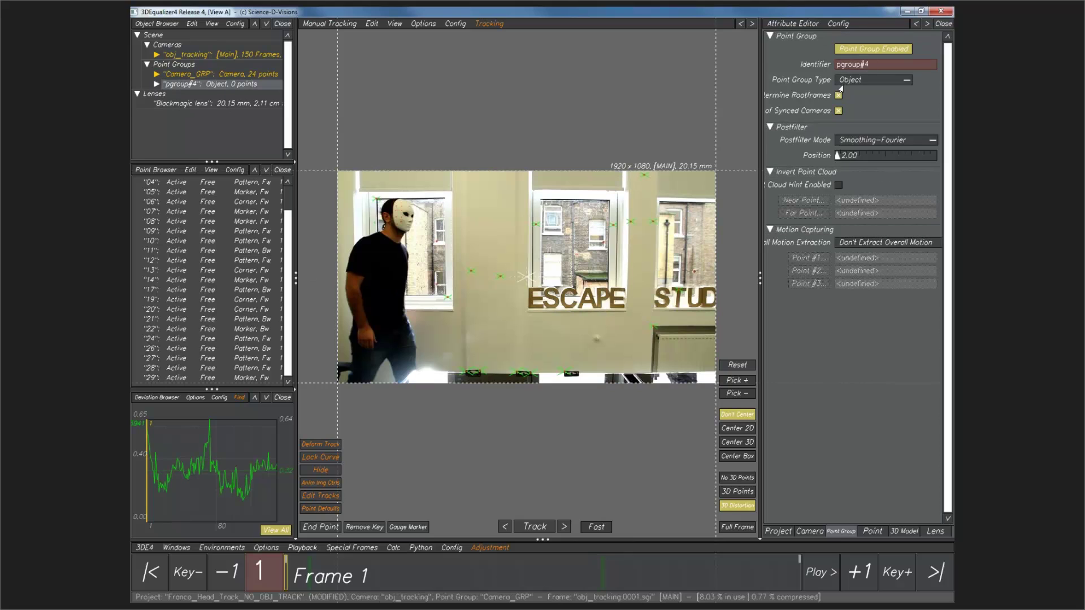
Make the new object point group active and rename it "Mask".
left_click(194, 84)
right_click(198, 84)
left_click(883, 63)
double_click(883, 63)
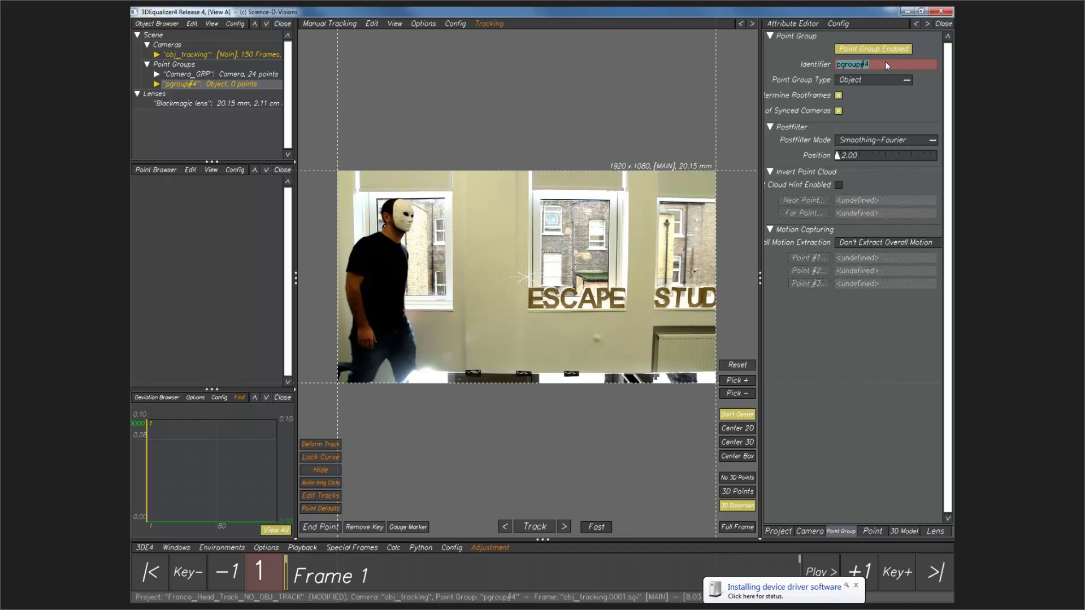
type("Mask")
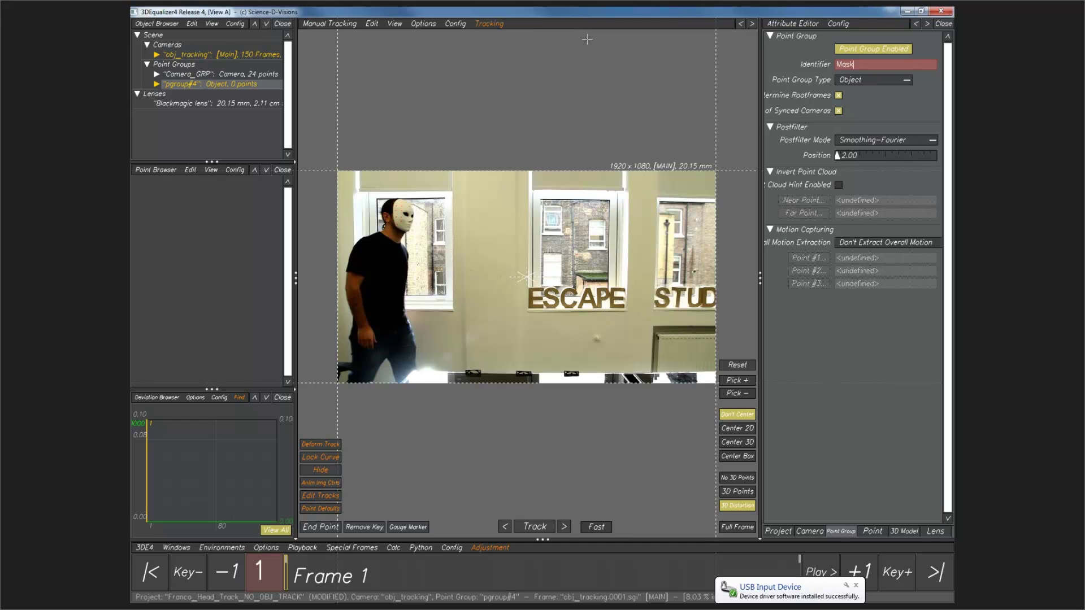
key("Return")
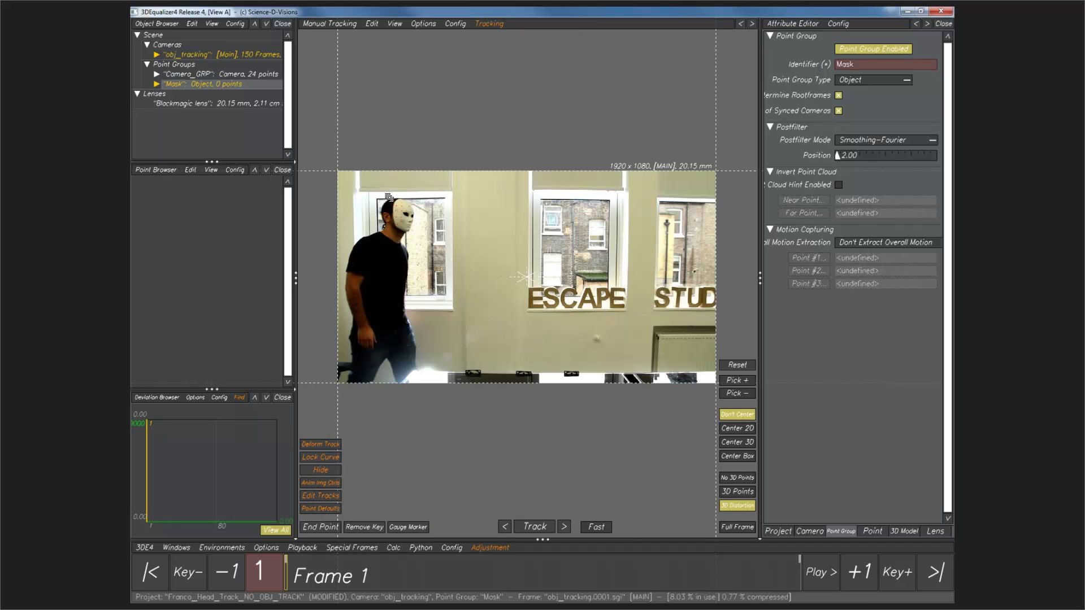
In the Mask point group, place a tracking point on the upper red dot nearest the mask's ear-side edge and shrink its boxes around it.
scroll(390, 204, "up", 1)
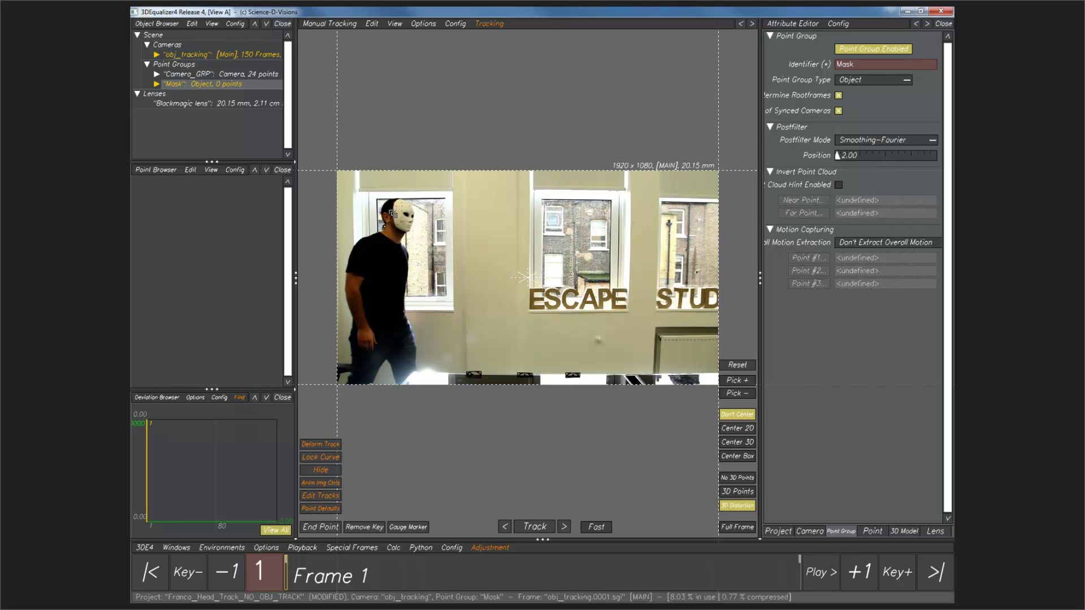
scroll(392, 214, "up", 5)
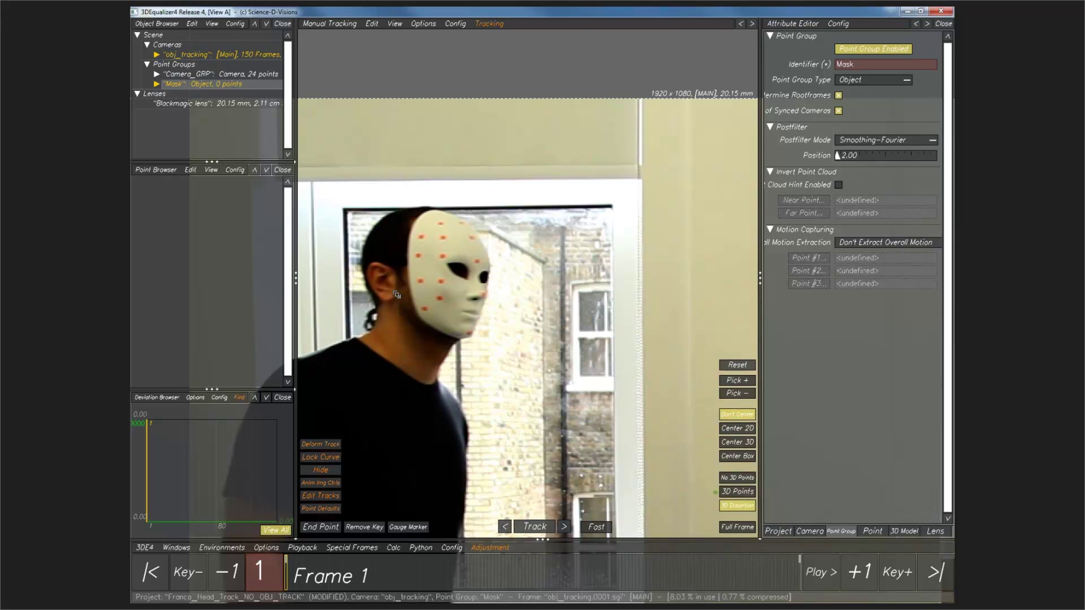
scroll(397, 295, "up", 2)
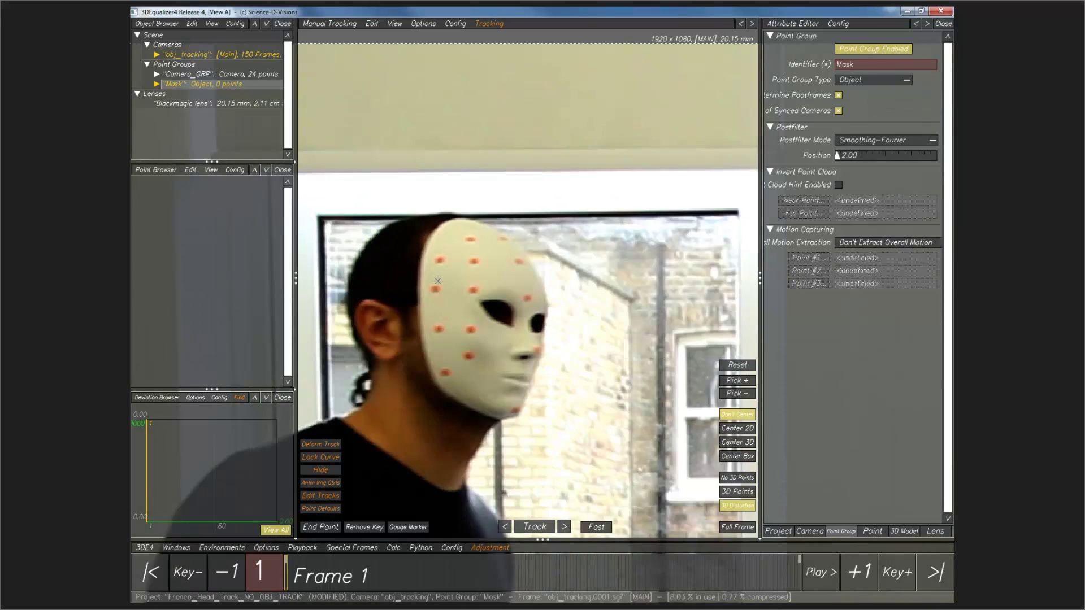
left_click(195, 76)
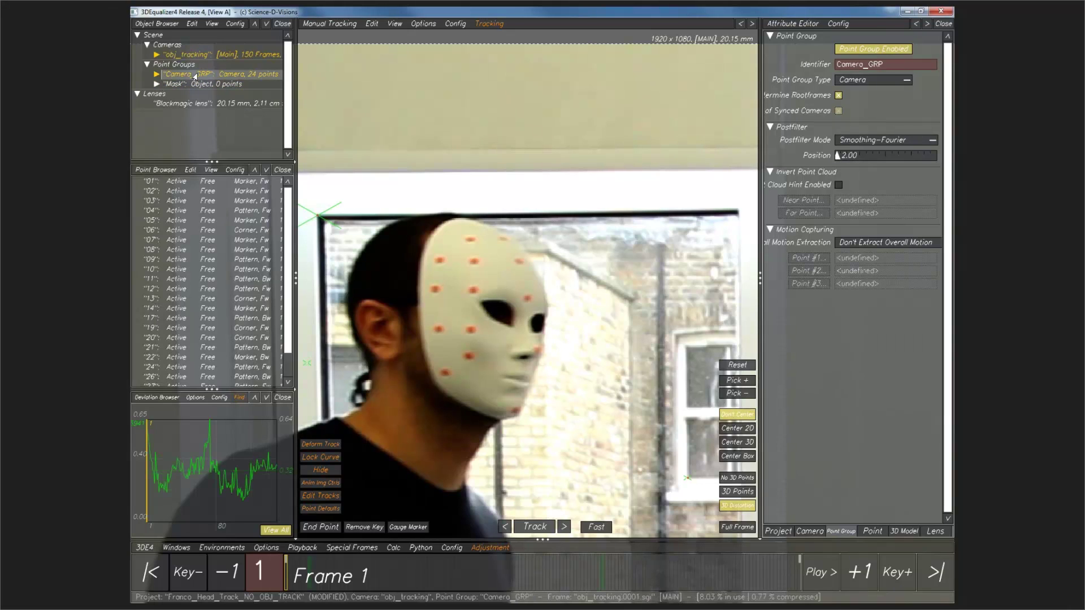
left_click(228, 84)
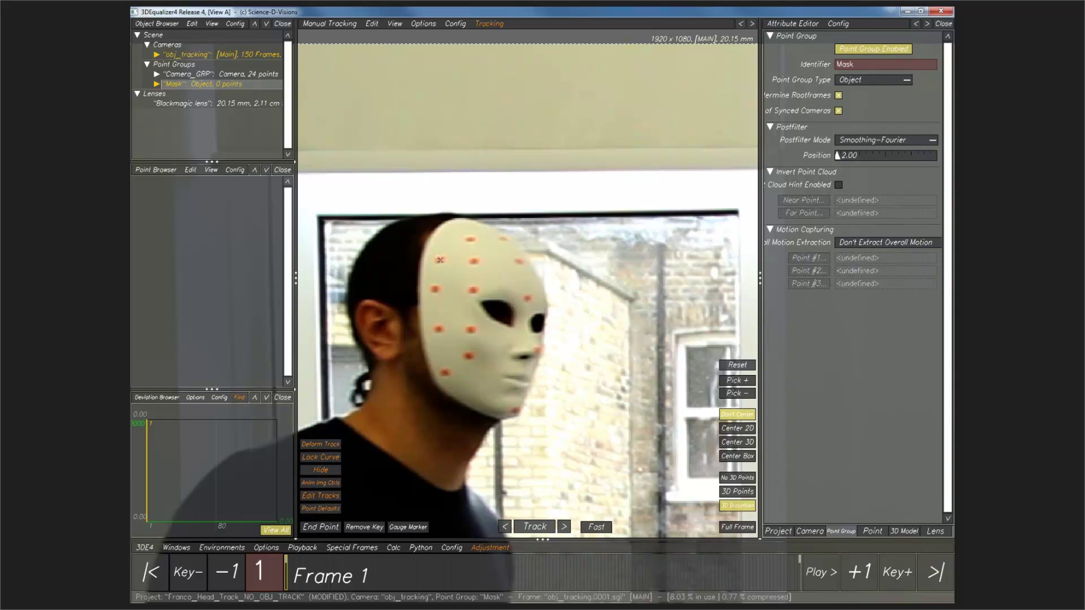
left_click(440, 260, "ctrl")
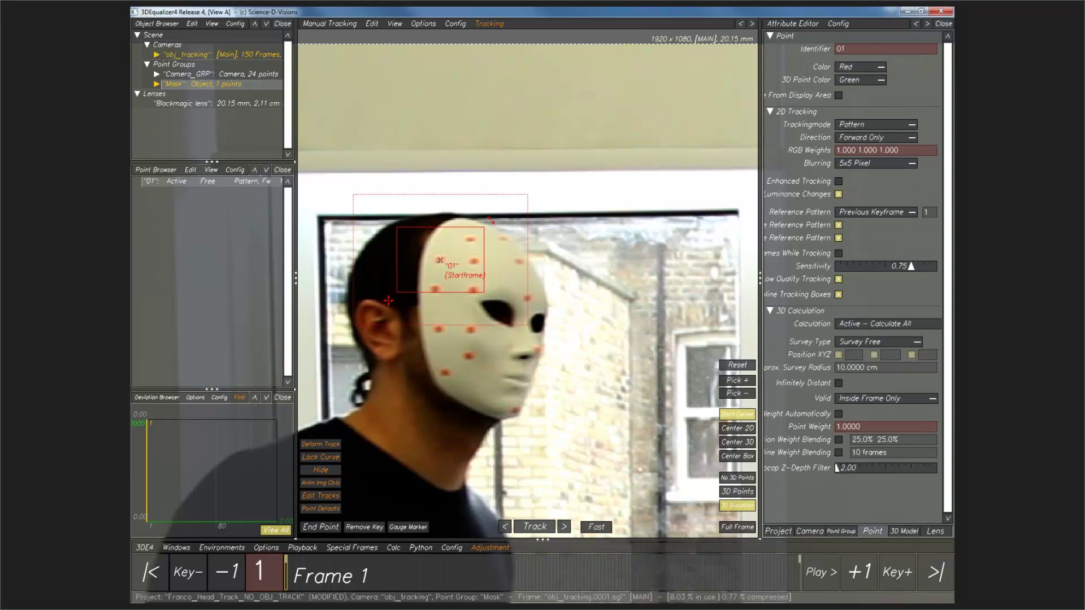
left_click_drag(443, 228, 442, 249)
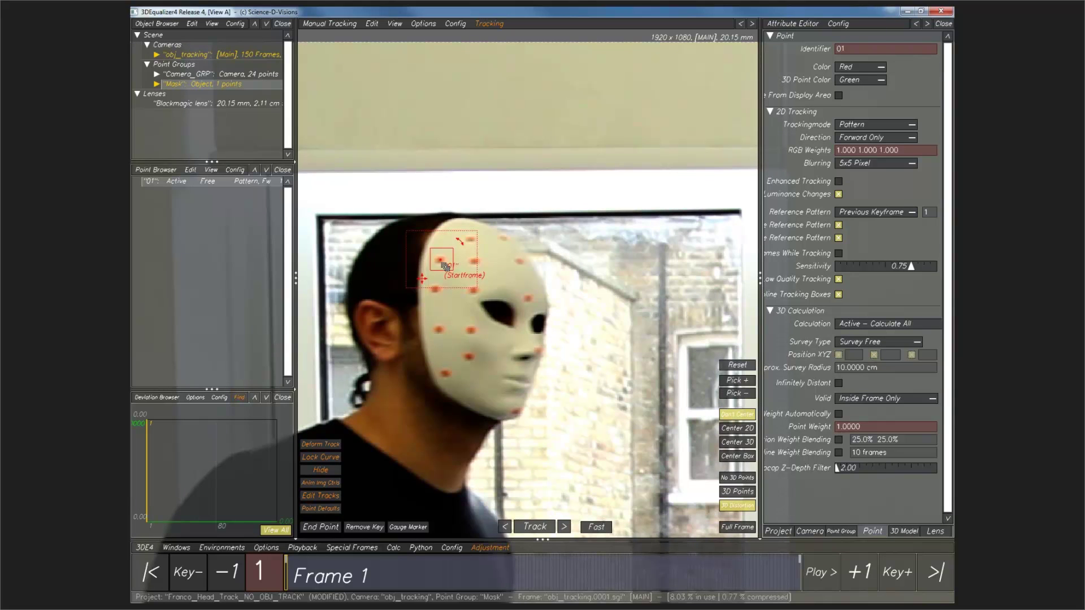
Set the tracking mode of point 01 to Marker and gauge the marker on its red dot.
scroll(446, 267, "up", 3)
left_click(857, 125)
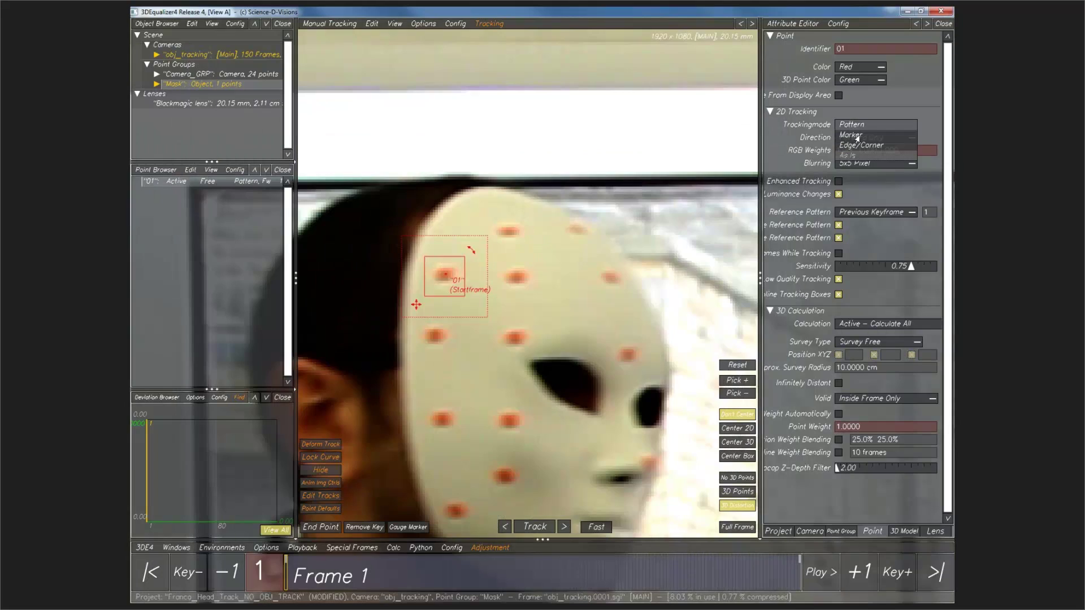
left_click(855, 135)
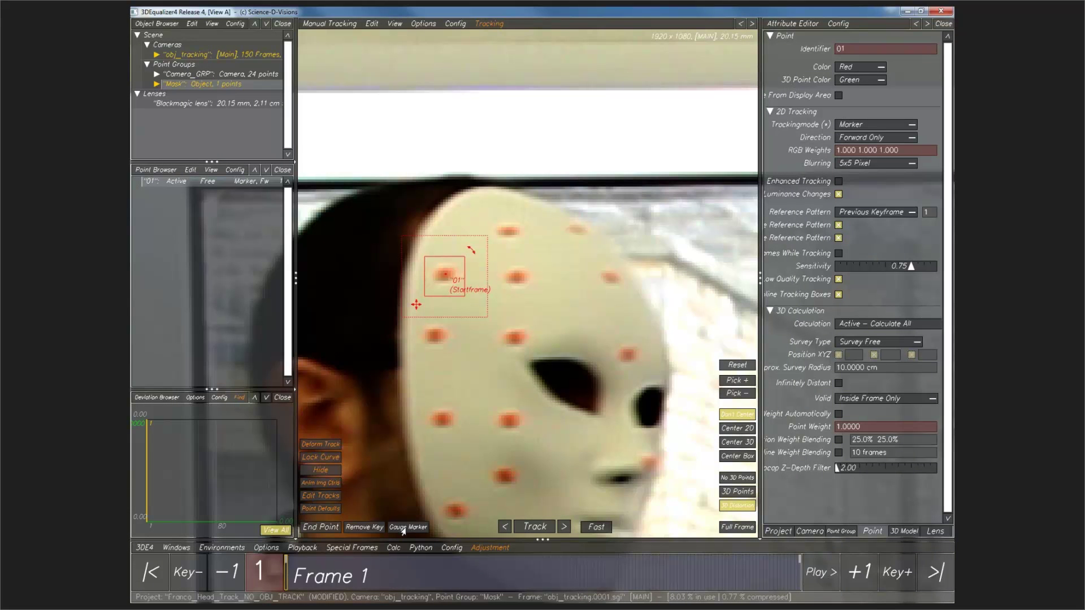
left_click(403, 528)
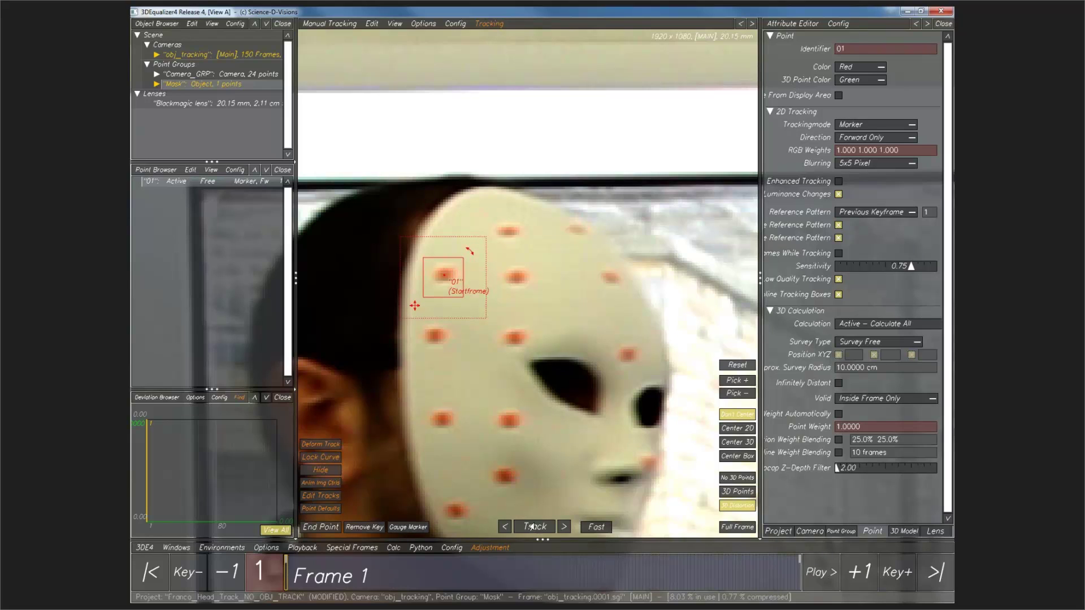
Keep the view centered on the point with Center 2D and try to track it forward from frame 1.
left_click(735, 430)
left_click(736, 429)
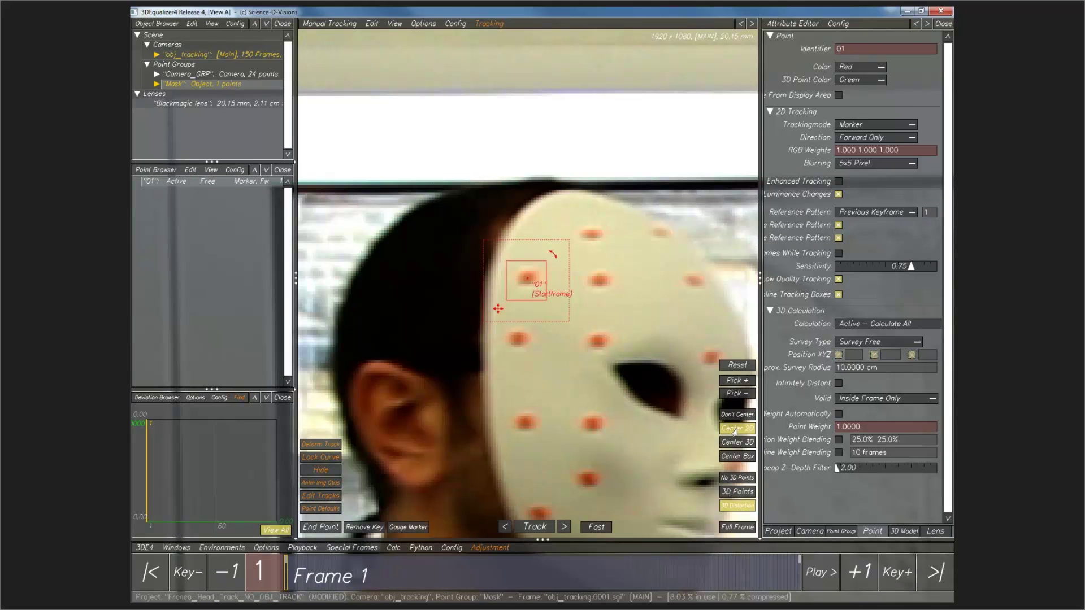
key("t")
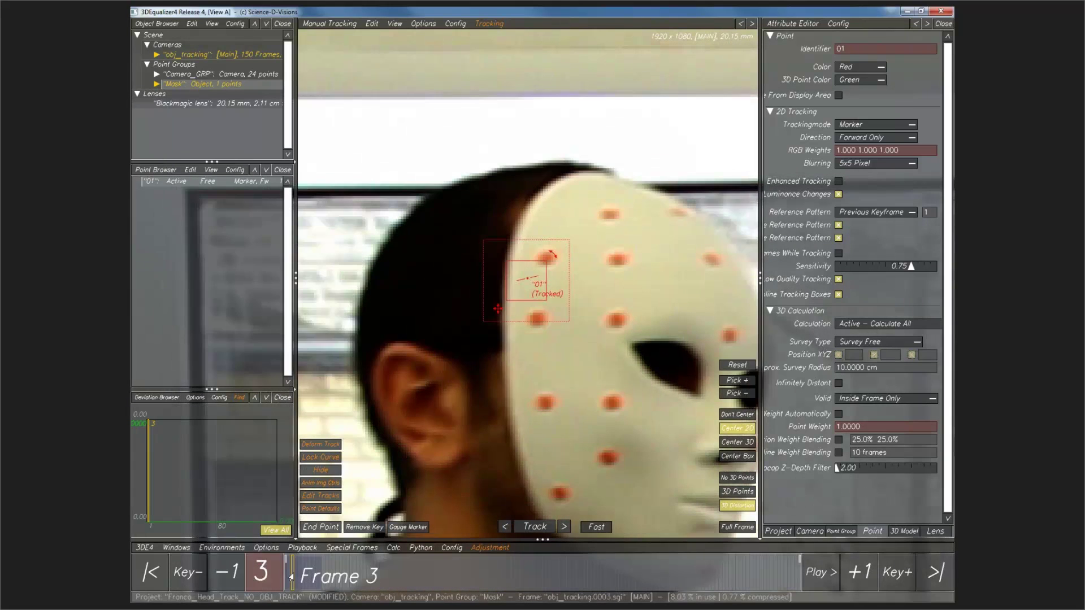
Go back to frame 1 and enlarge the search area around point 01.
left_click_drag(292, 577, 284, 577)
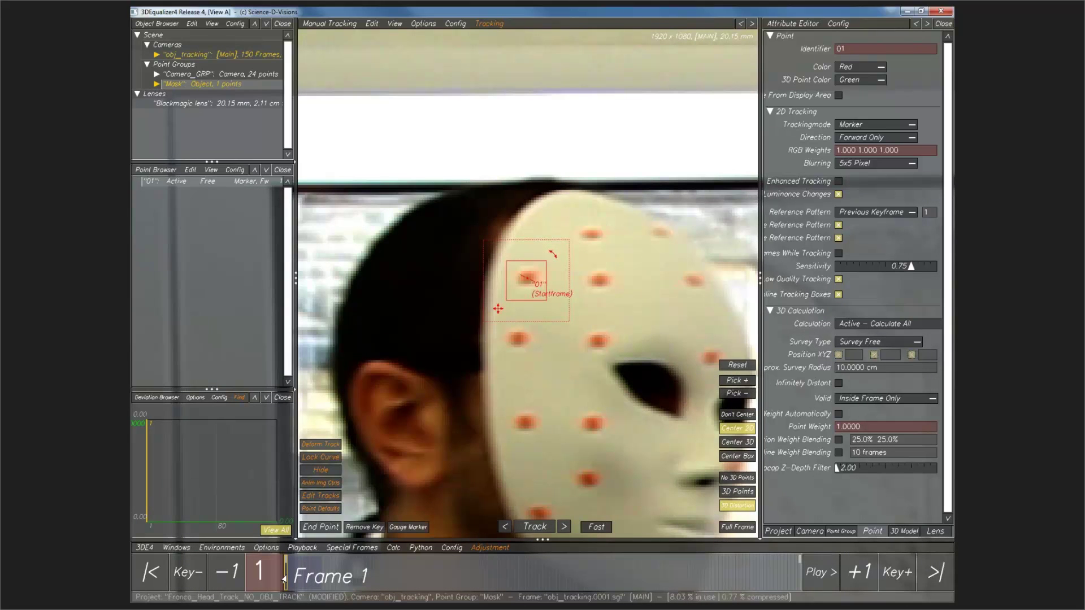
left_click_drag(483, 321, 469, 336)
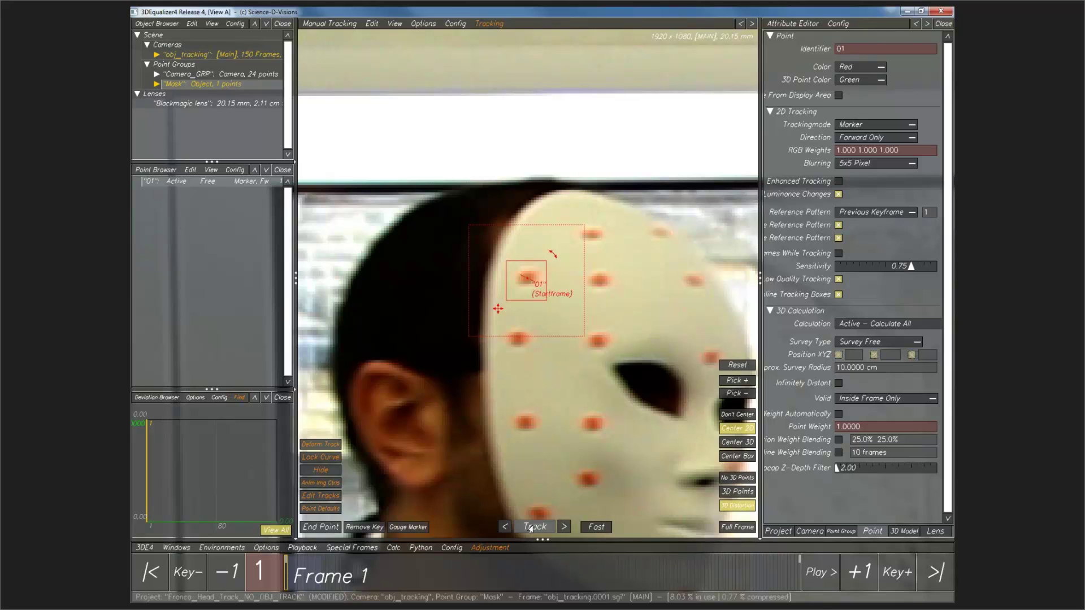
Track point 01 forward from frame 1 and check the track around frames 109 to 112.
left_click(530, 528)
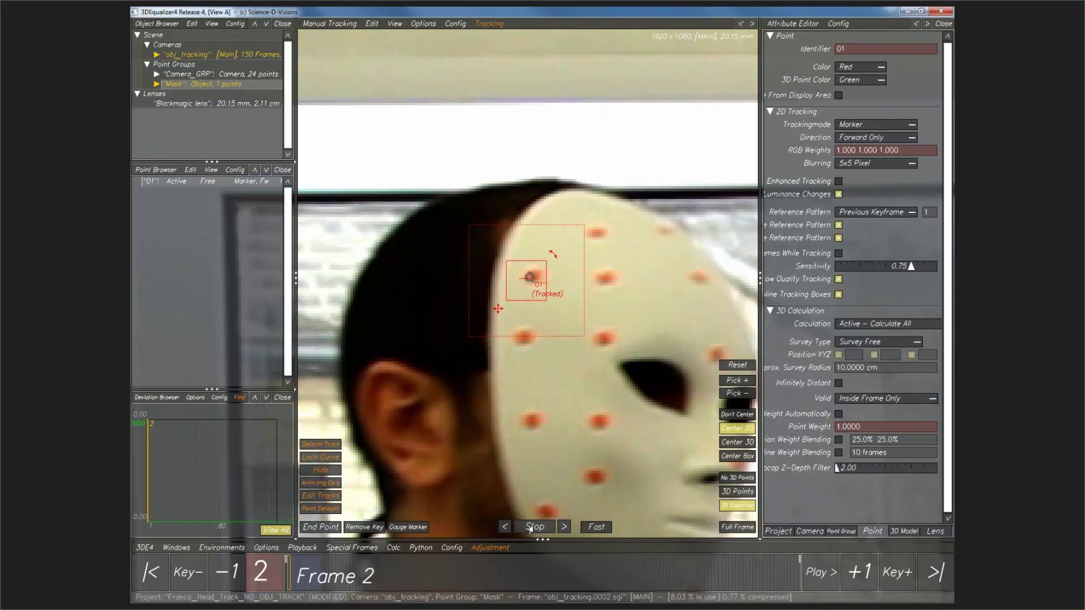
left_click(544, 572)
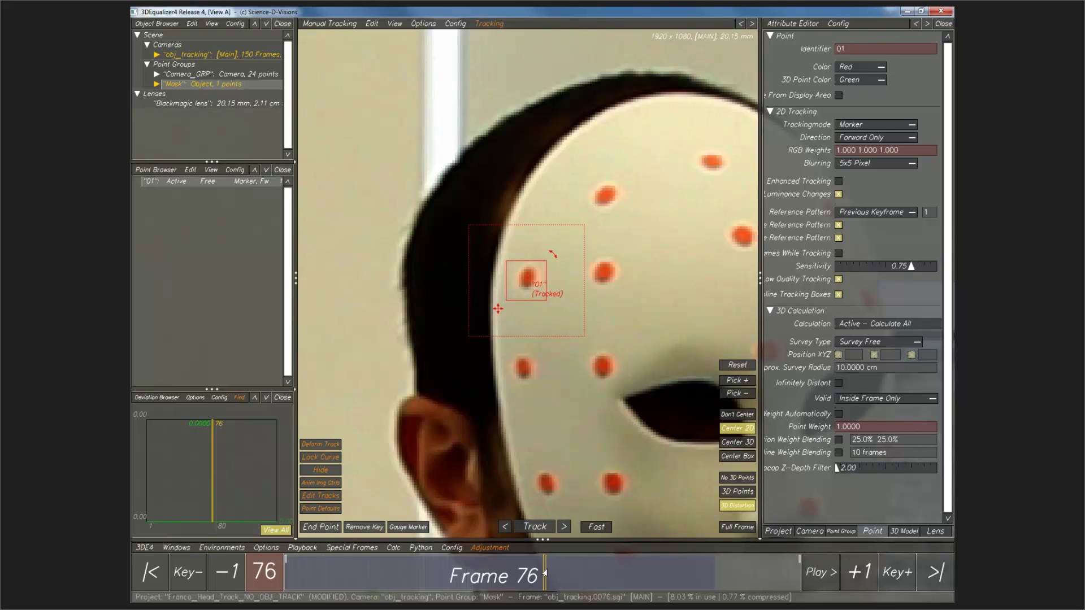
left_click_drag(544, 572, 658, 572)
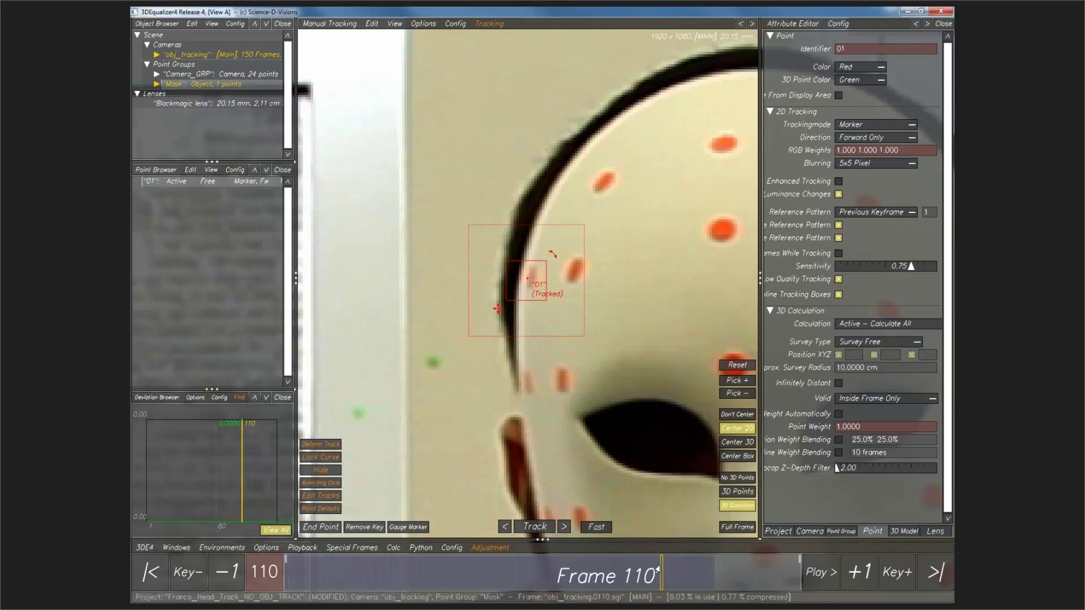
left_click_drag(657, 569, 656, 570)
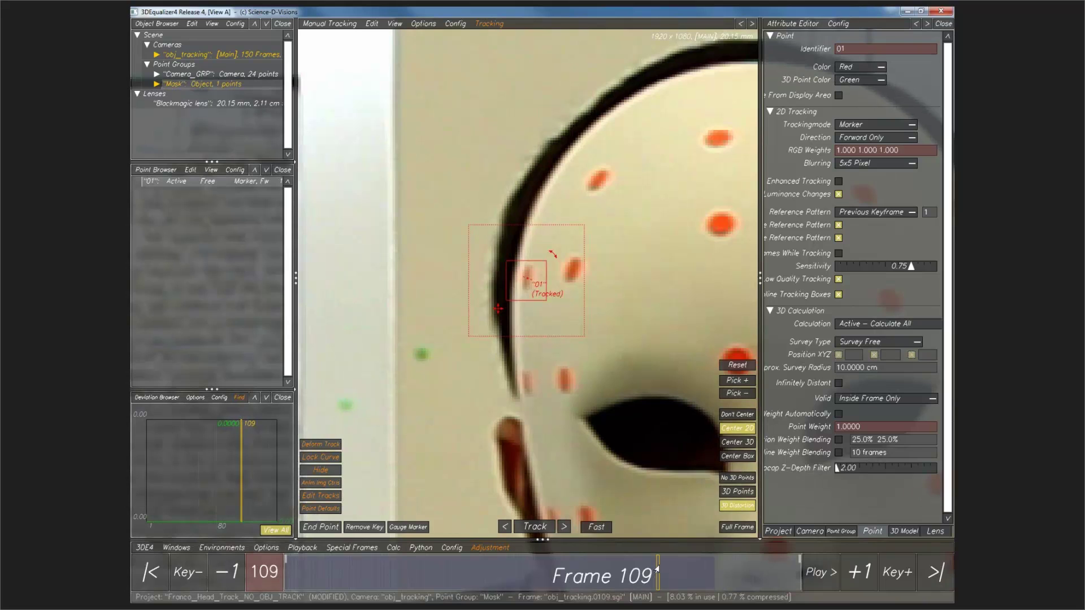
left_click_drag(657, 570, 665, 570)
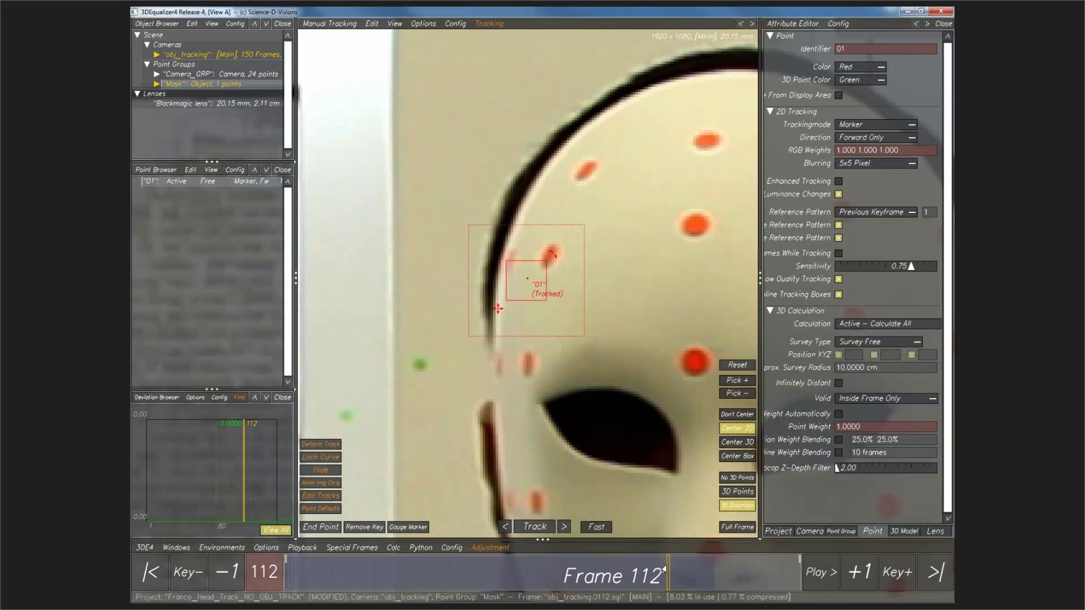
left_click_drag(665, 570, 659, 573)
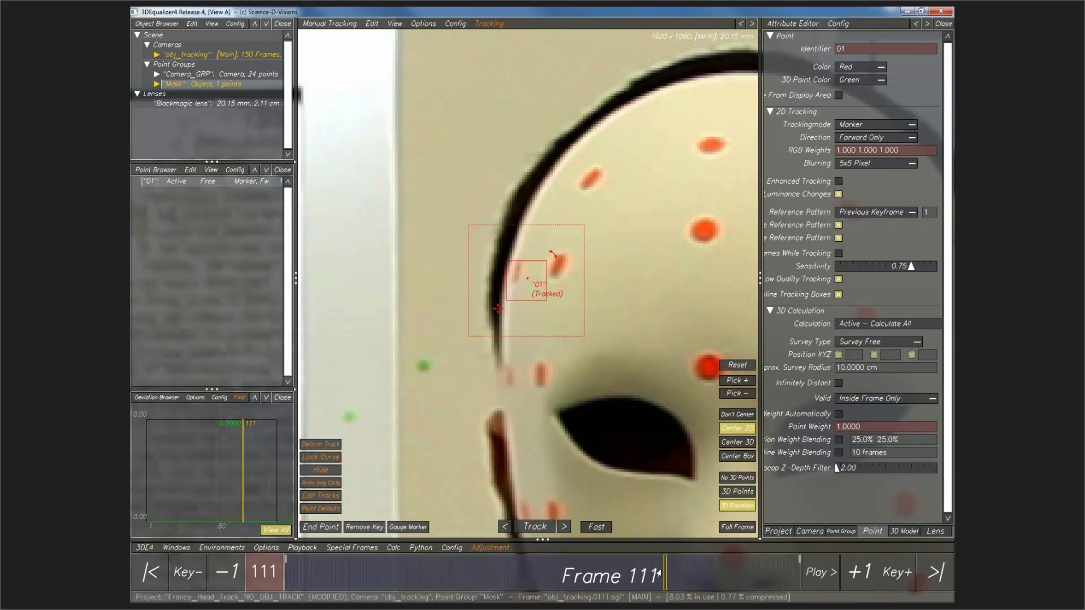
At frame 102, set up a chroma key mask and pick the color of the large red dot on the mask's forehead.
left_click_drag(659, 573, 444, 587)
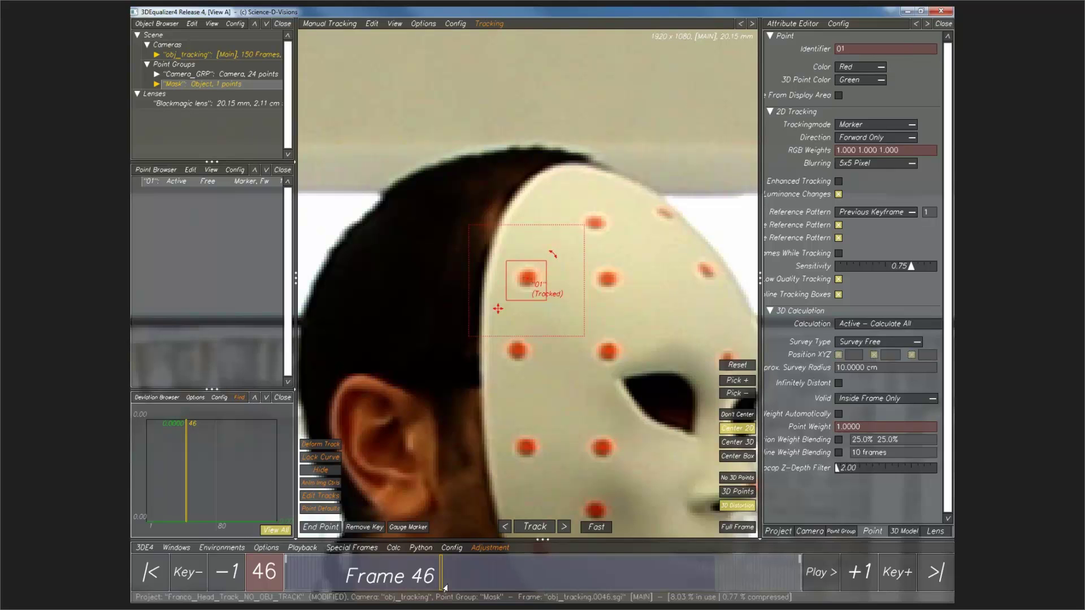
left_click_drag(444, 587, 499, 586)
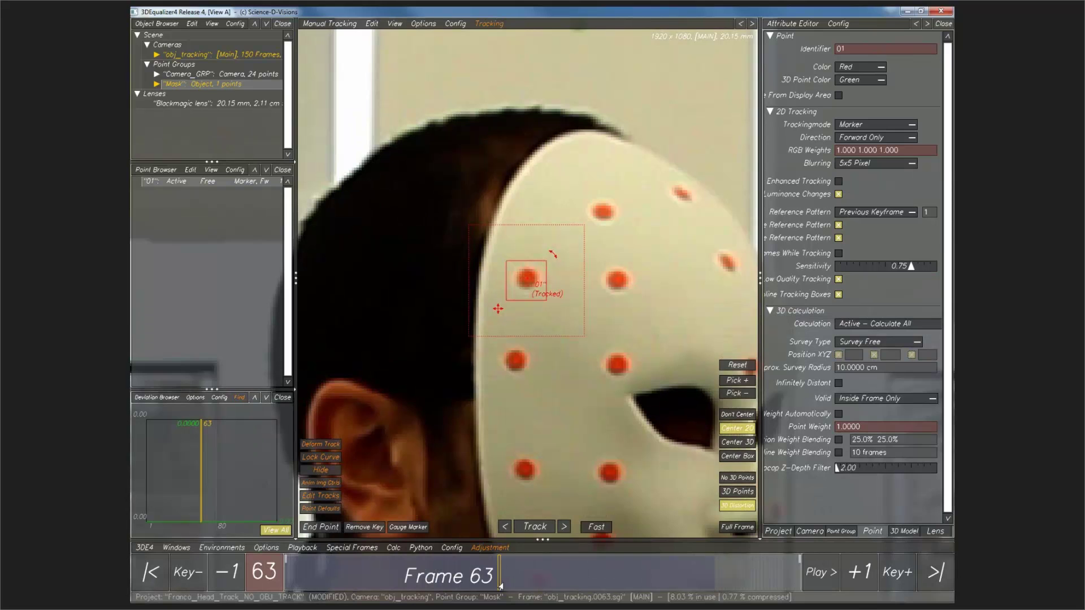
left_click_drag(500, 586, 646, 576)
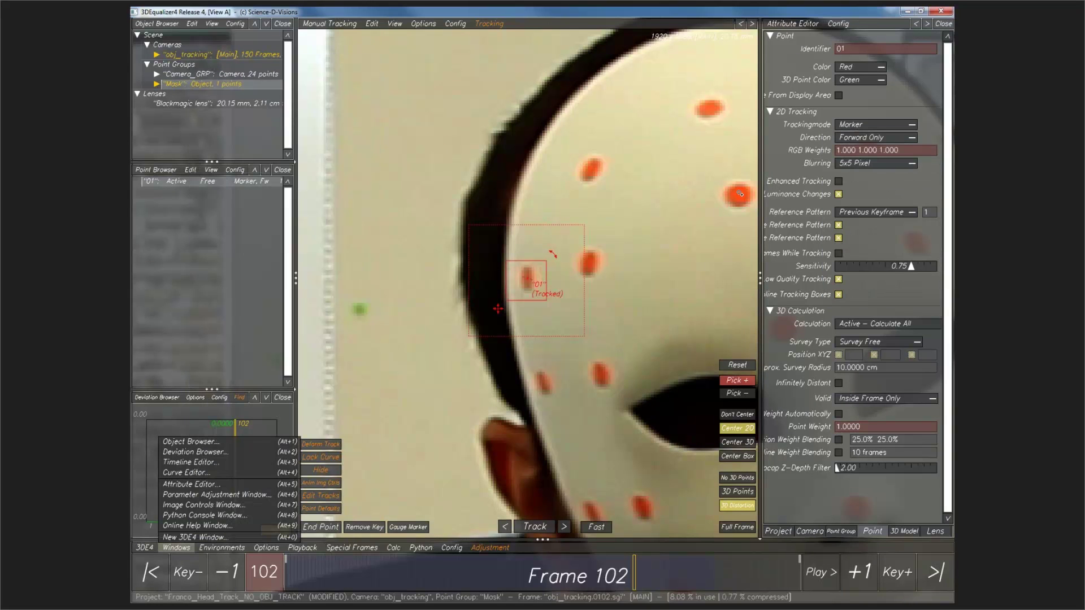
left_click(739, 194)
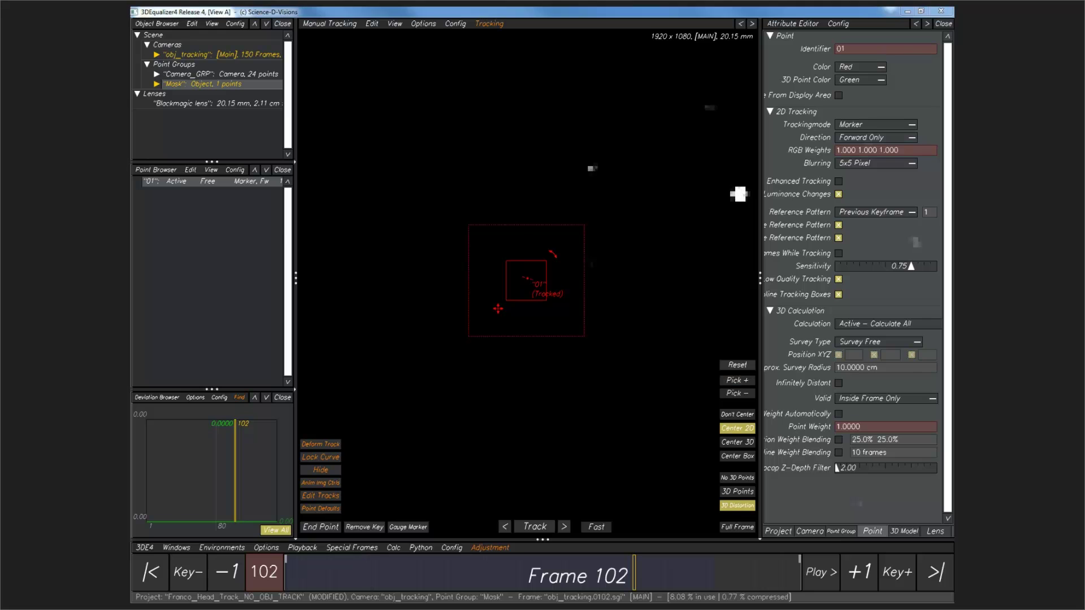
Bring up the Image Controls window and widen the chroma key range to about 0.52.
mouse_move(309, 608)
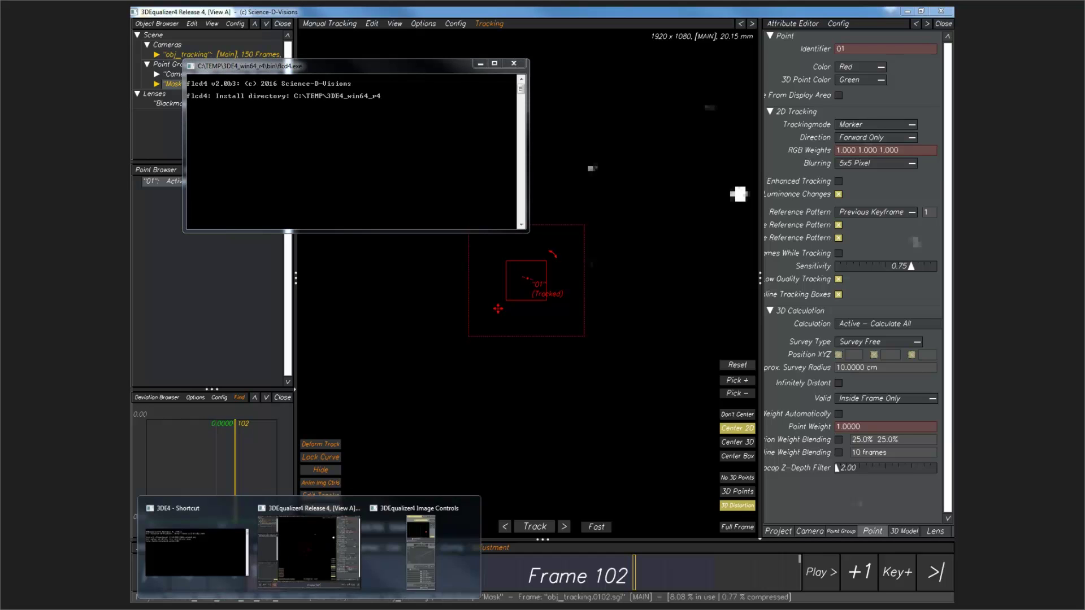
left_click(413, 546)
left_click(483, 98)
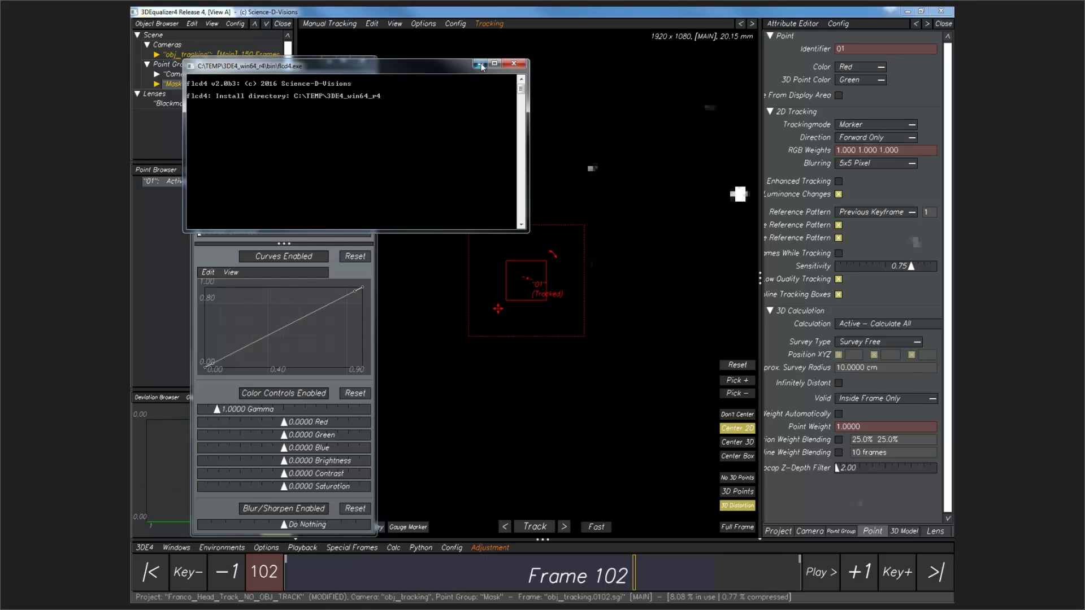
left_click(481, 65)
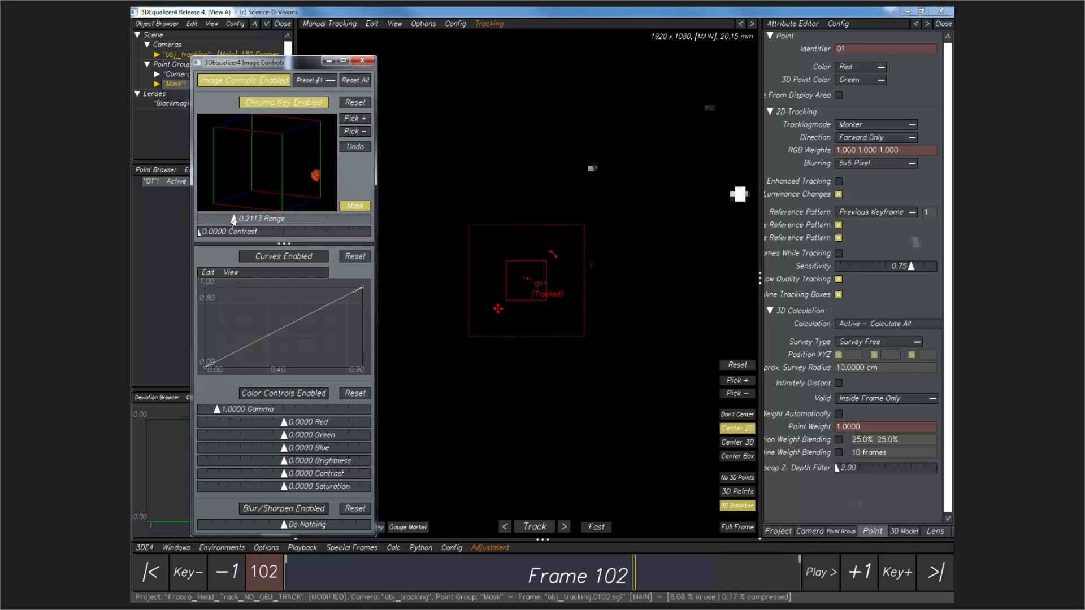
left_click_drag(231, 220, 266, 226)
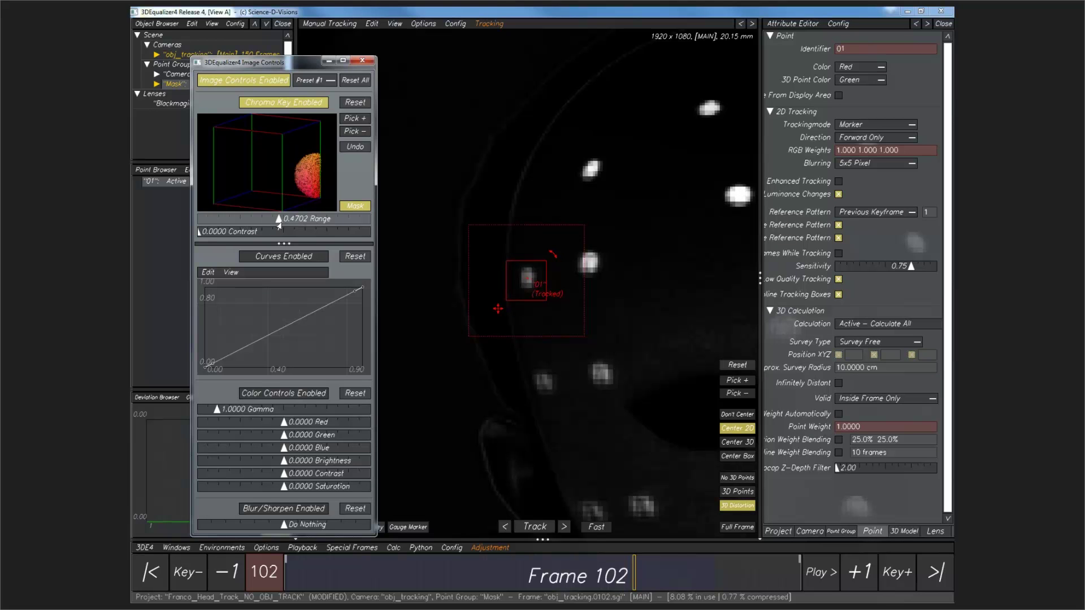
left_click_drag(278, 220, 289, 220)
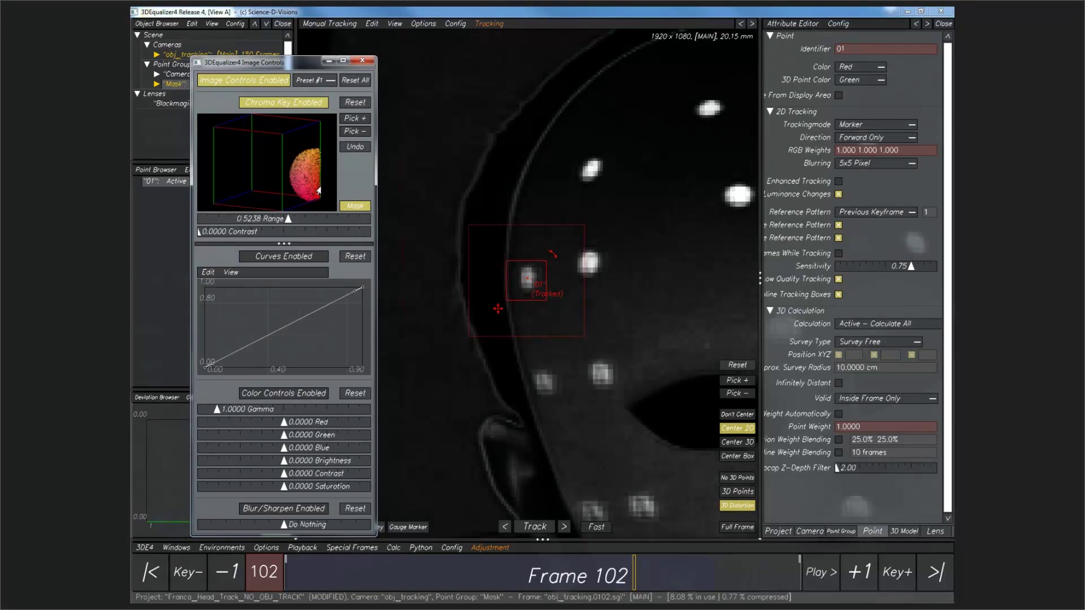
Add the color of point 01's dot to the chroma key and reduce the range to about 0.30.
left_click(351, 118)
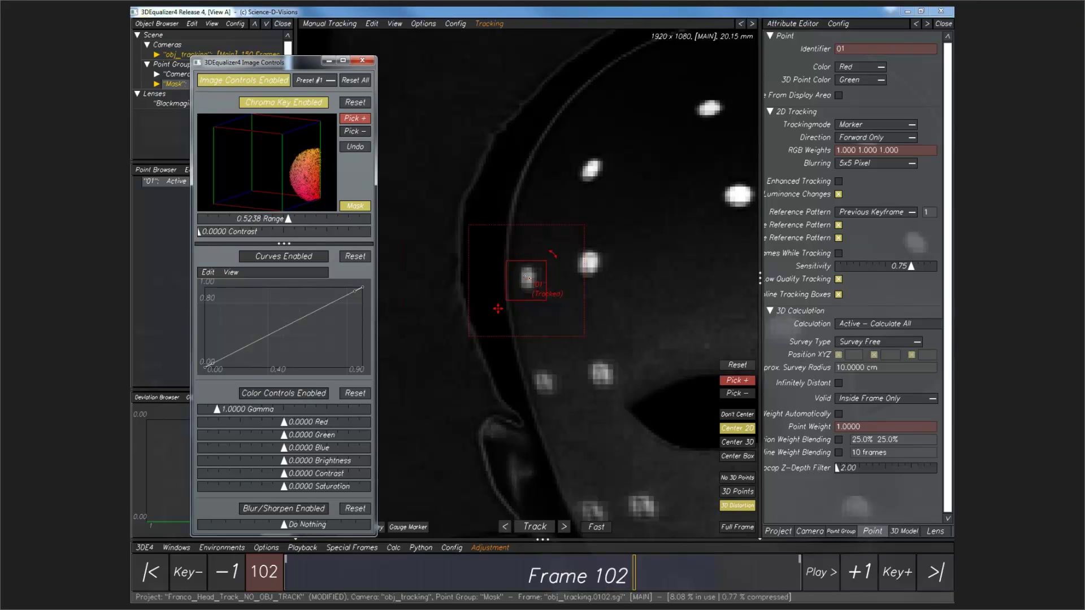
left_click(527, 277)
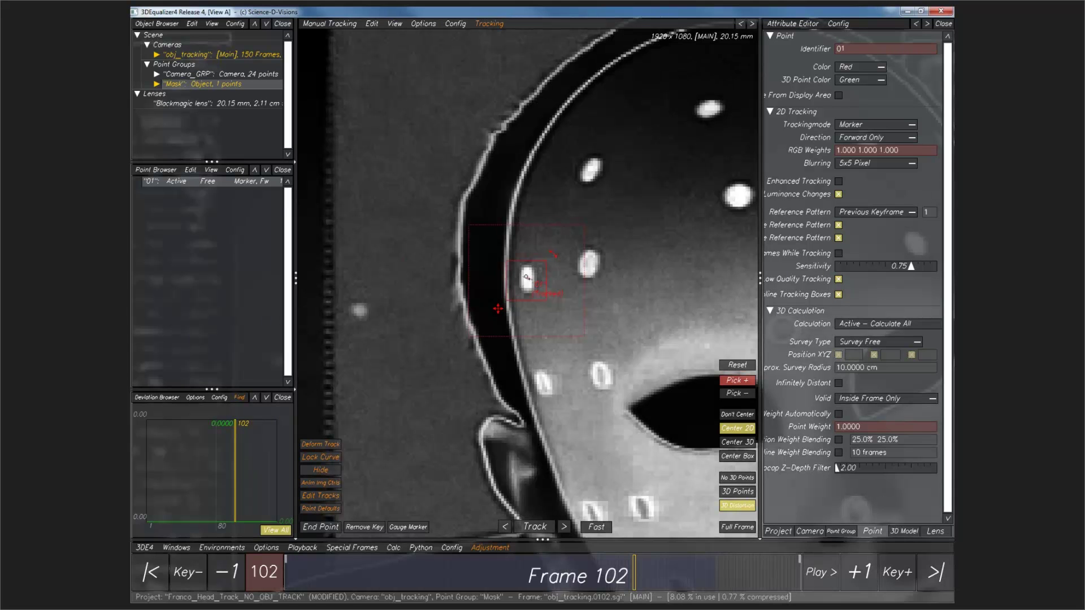
mouse_move(309, 609)
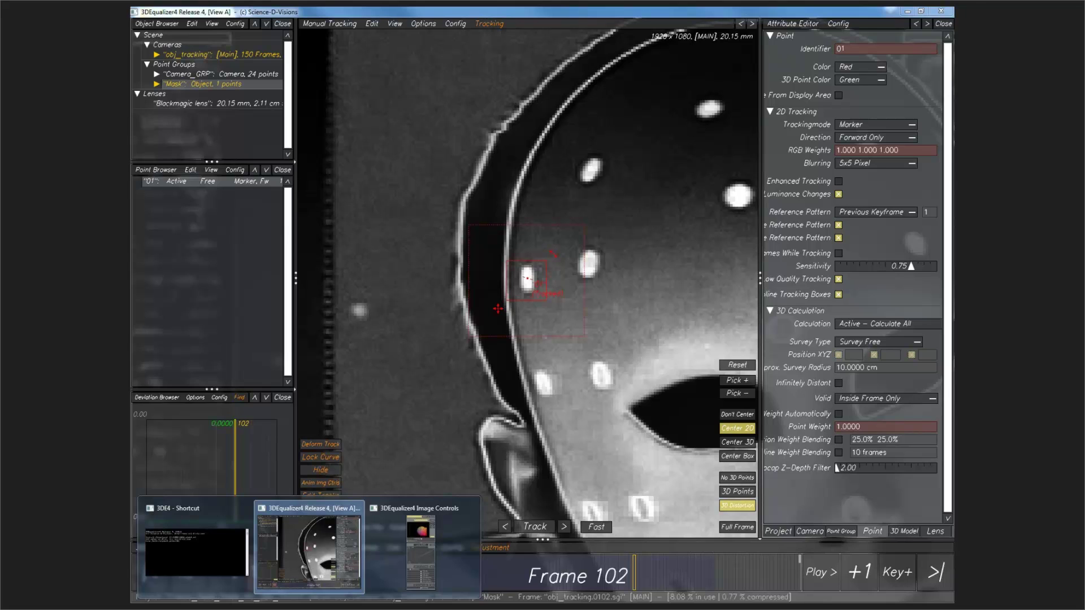
key("alt+Tab")
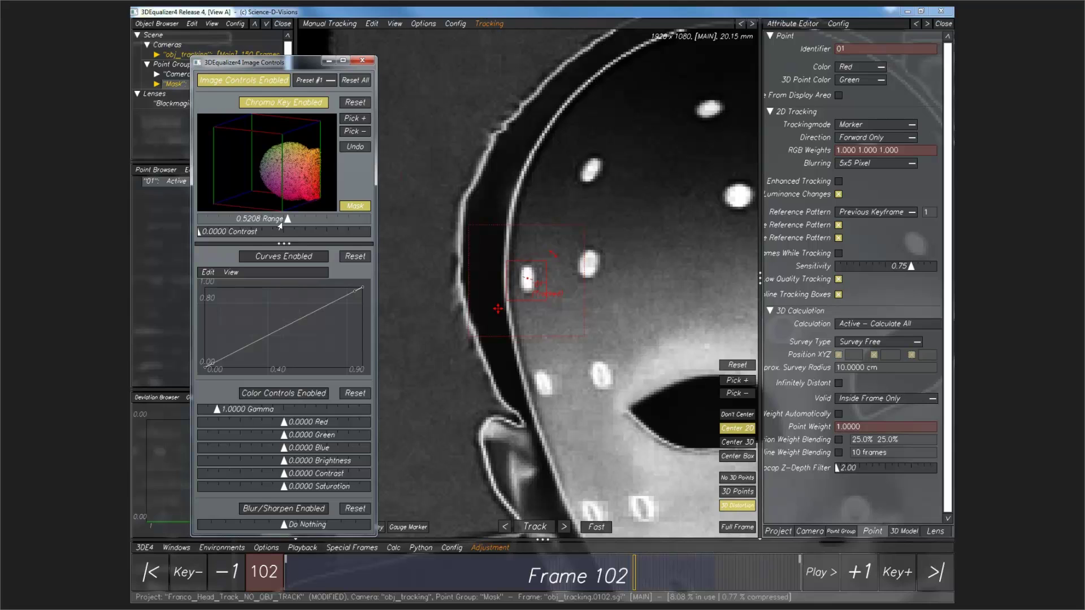
left_click_drag(279, 225, 264, 198)
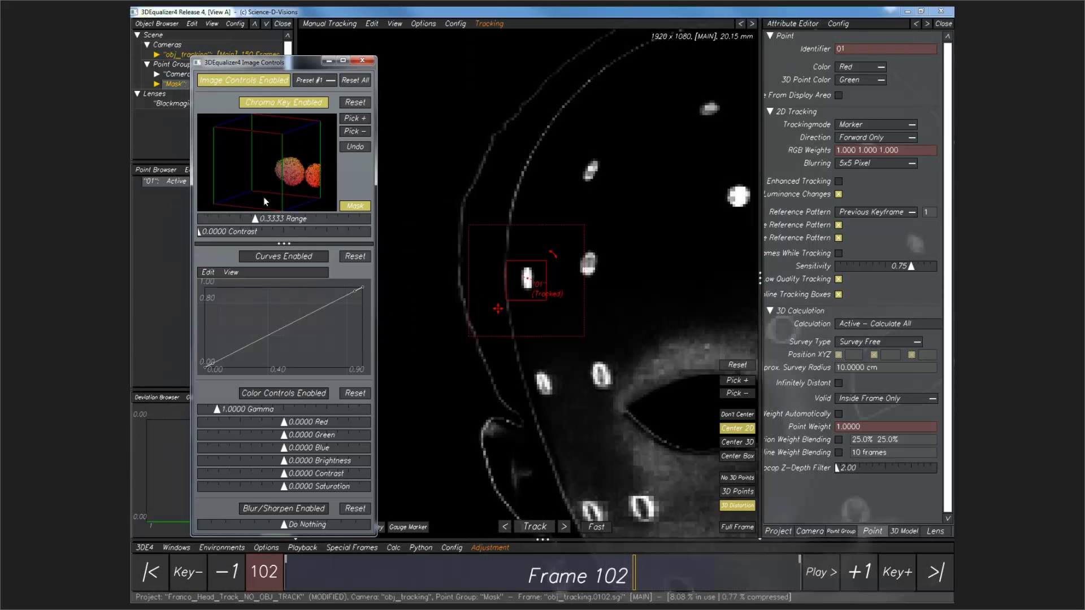
Add the color of the dot beside point 01 to the chroma key, and sample point 01's own dot again.
left_click(355, 118)
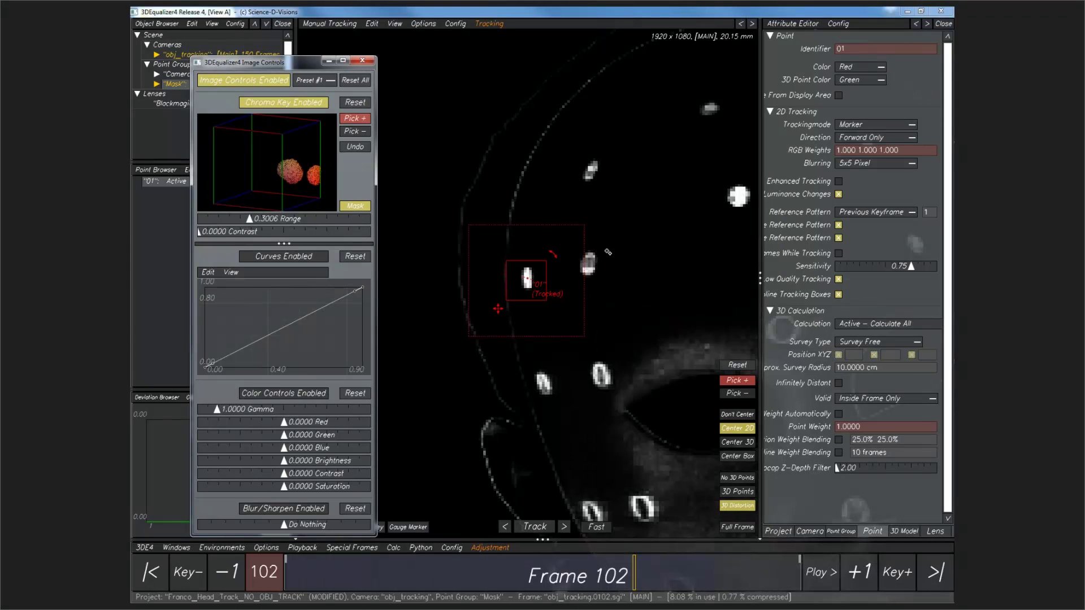
left_click(586, 261)
left_click(586, 261)
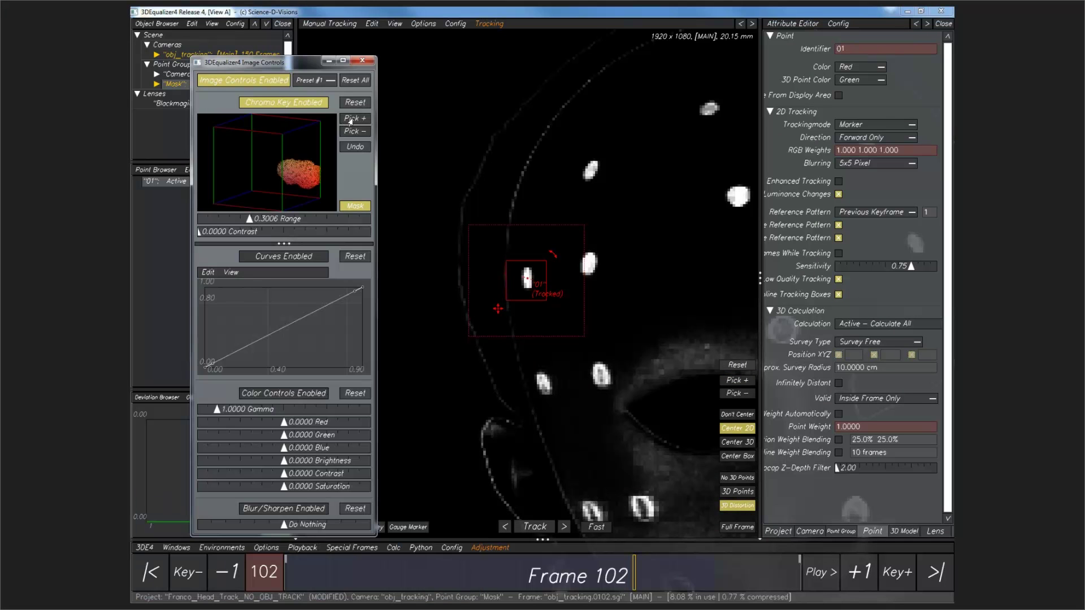
left_click(352, 119)
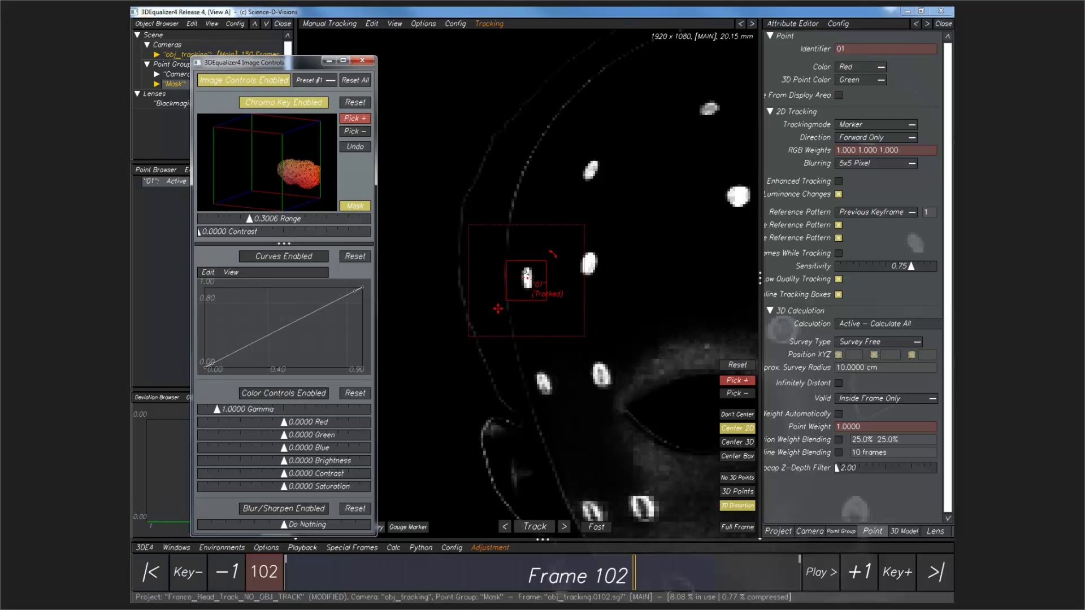
left_click(526, 275)
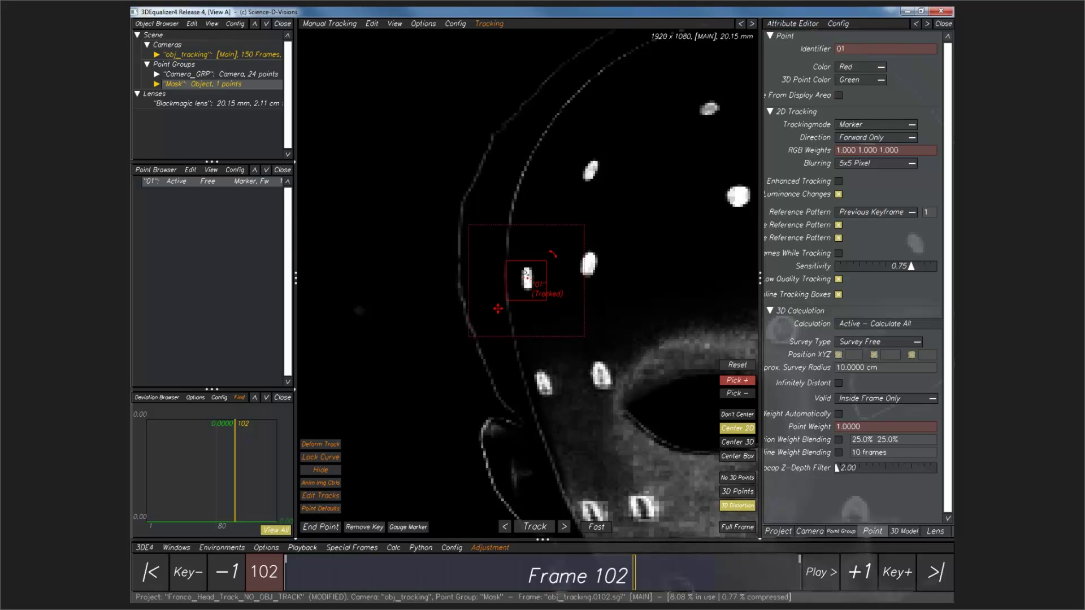
Subtract the unwanted mask surface and edge colors from the chroma key and add the color of the dot near the eye opening.
left_click(736, 394)
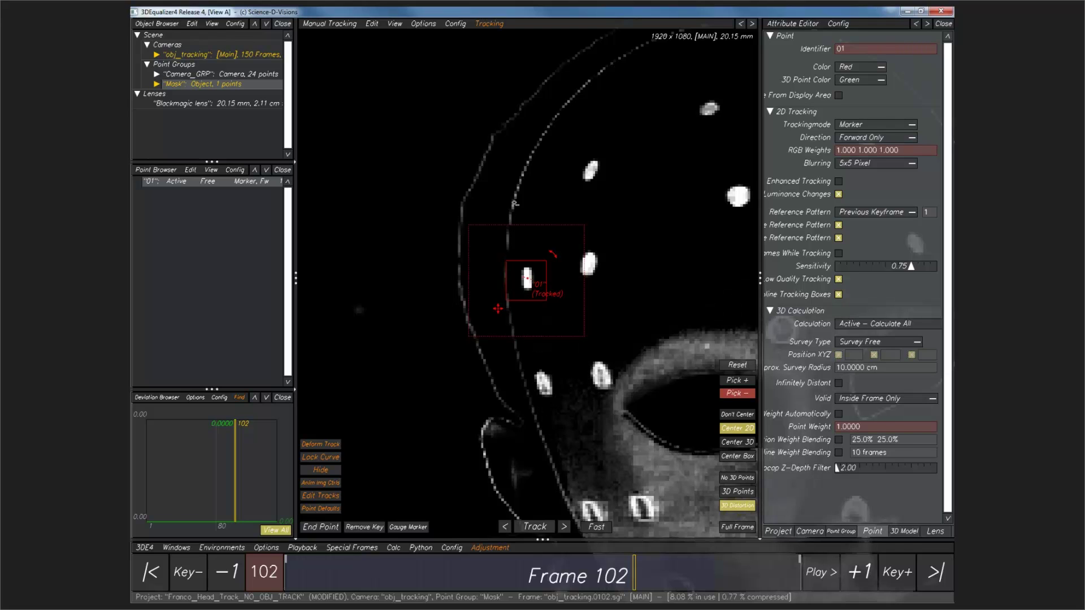
left_click(601, 376)
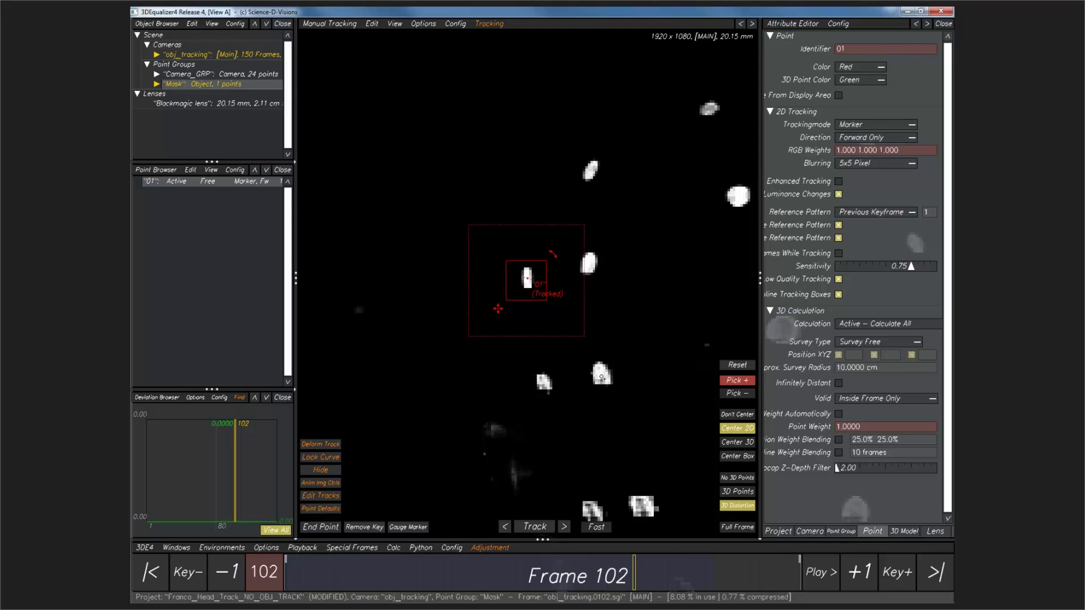
left_click(603, 381)
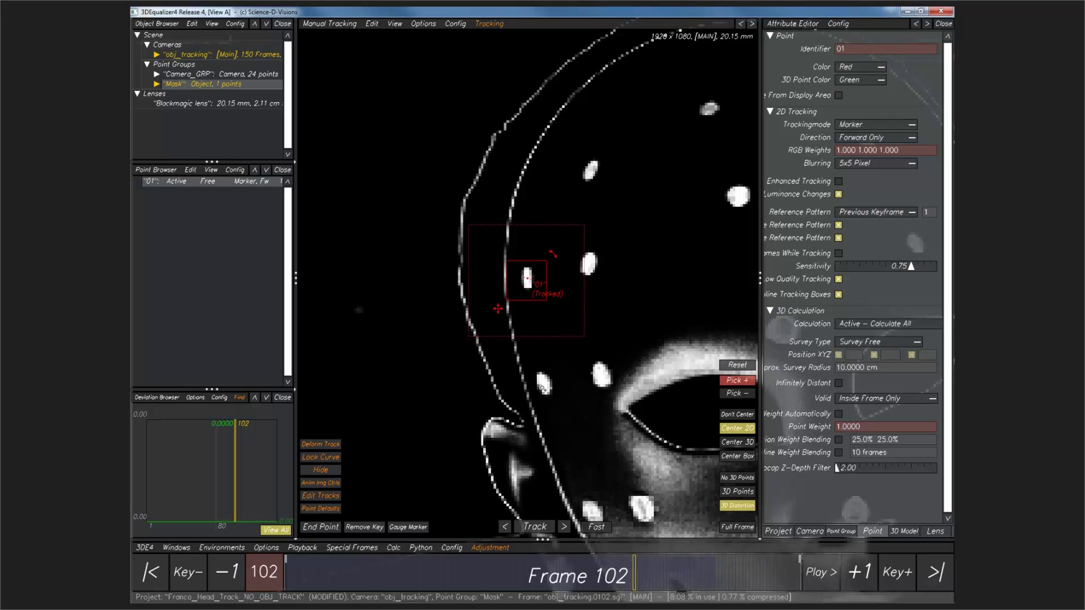
key("ctrl")
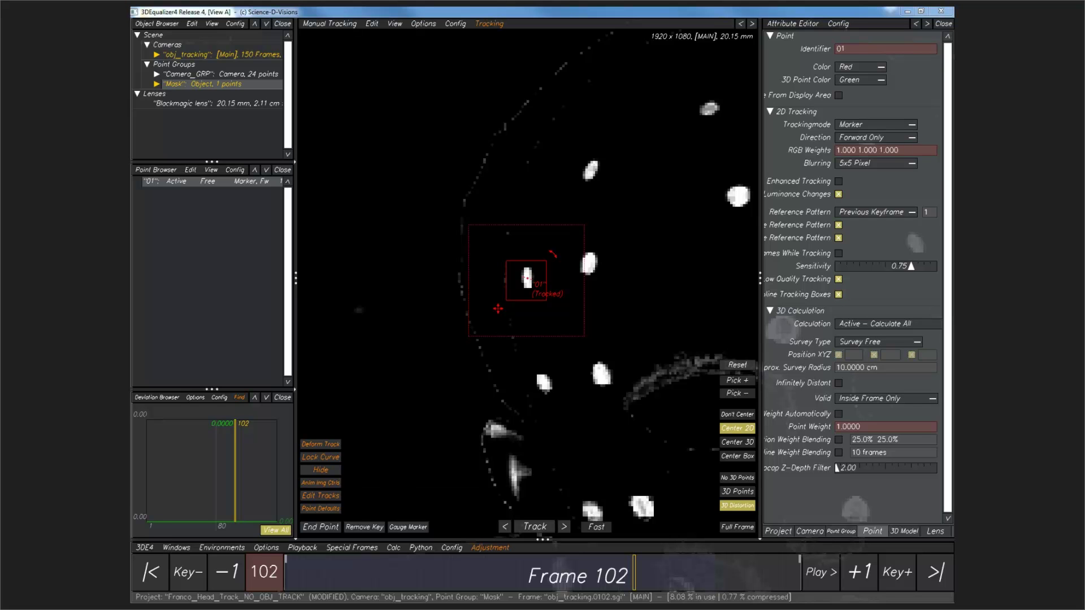
Enable Blur/Sharpen in the image controls and set it to 5x5 Blur.
mouse_move(310, 609)
left_click(389, 538)
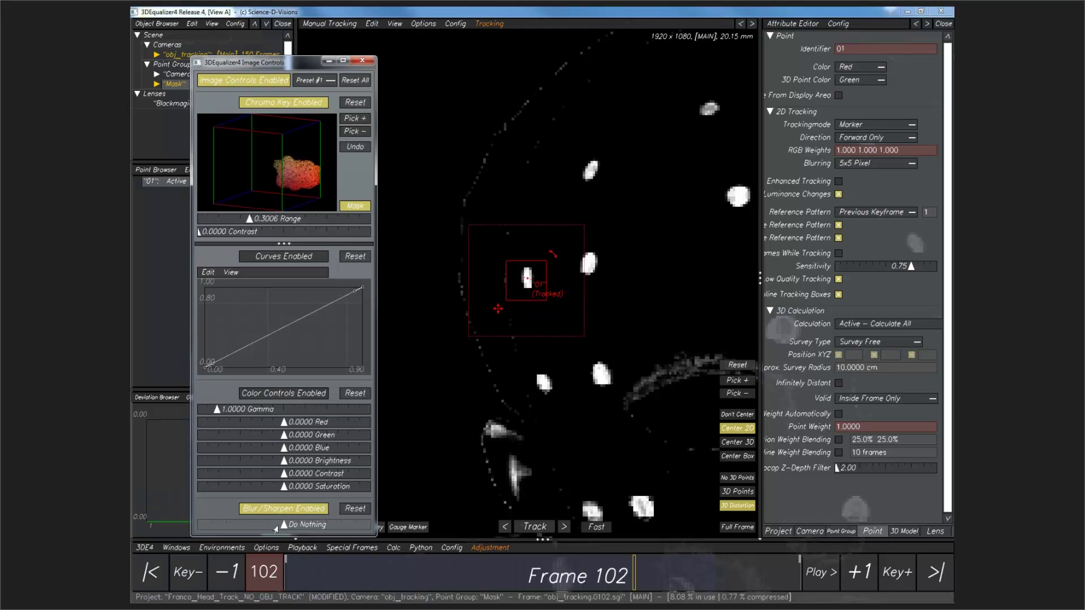
left_click_drag(276, 528, 255, 529)
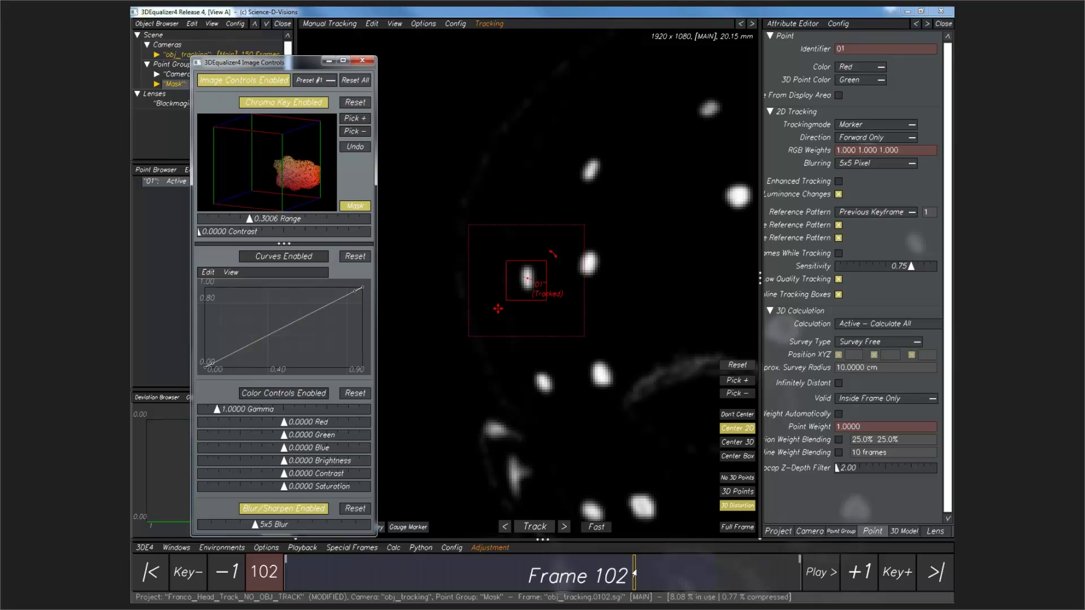
At frame 108, add the color of point 01's faint dot to the chroma key and subtract the unwanted surrounding color.
left_click_drag(634, 572, 654, 572)
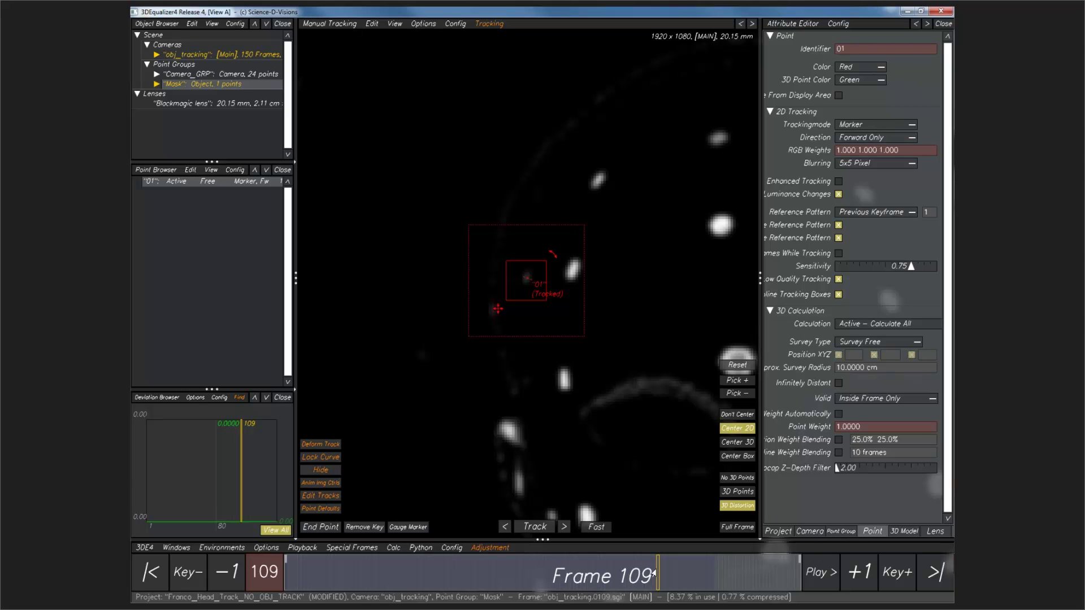
left_click_drag(654, 573, 650, 572)
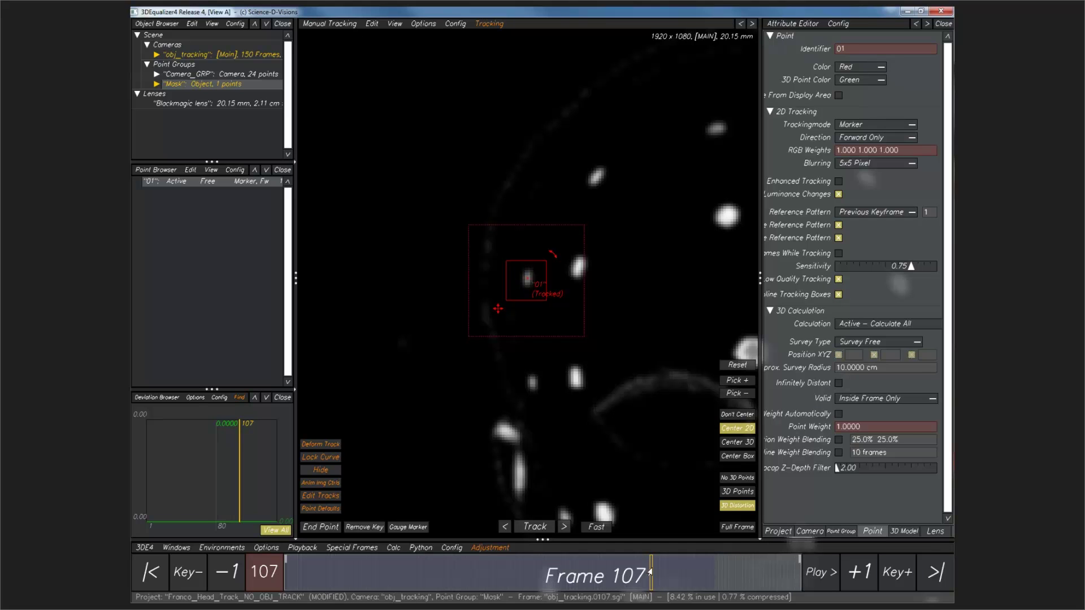
left_click_drag(650, 572, 653, 572)
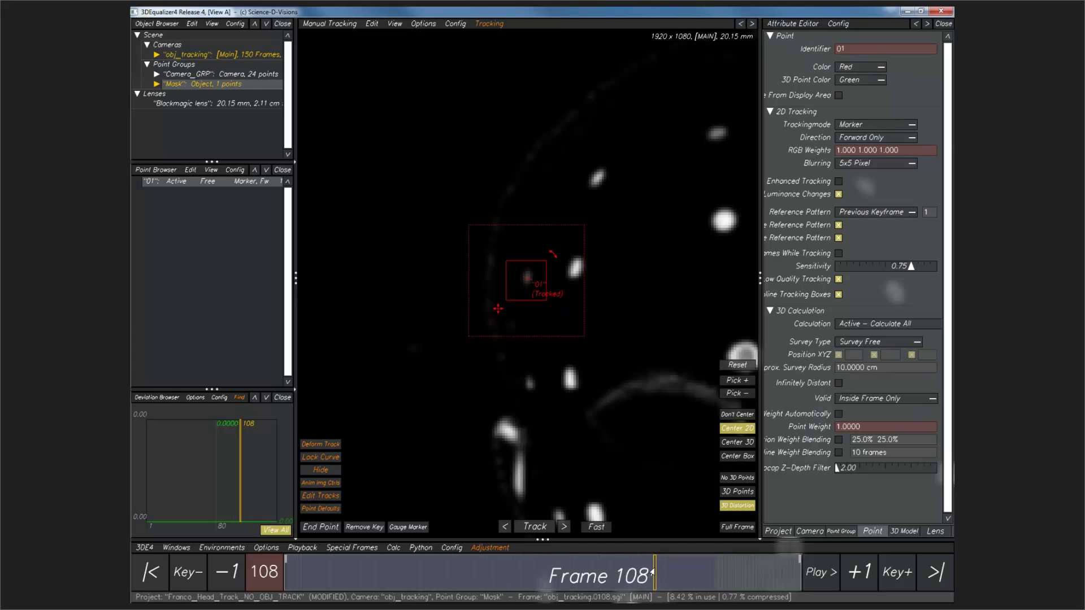
left_click(528, 281)
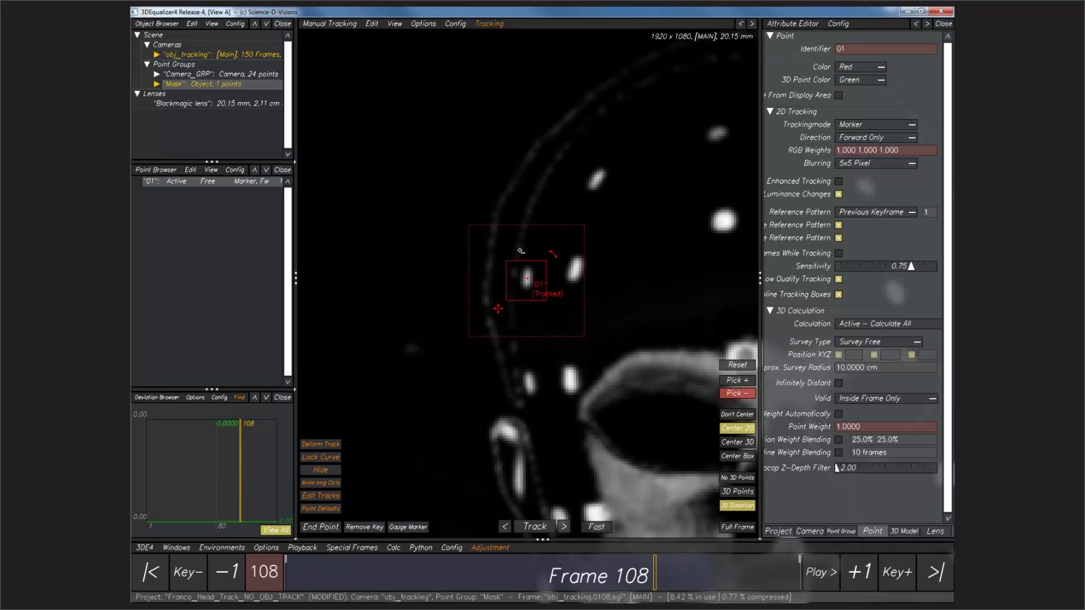
Gauge point 01's marker at frame 109 and add its dot color to the chroma key.
left_click(659, 574)
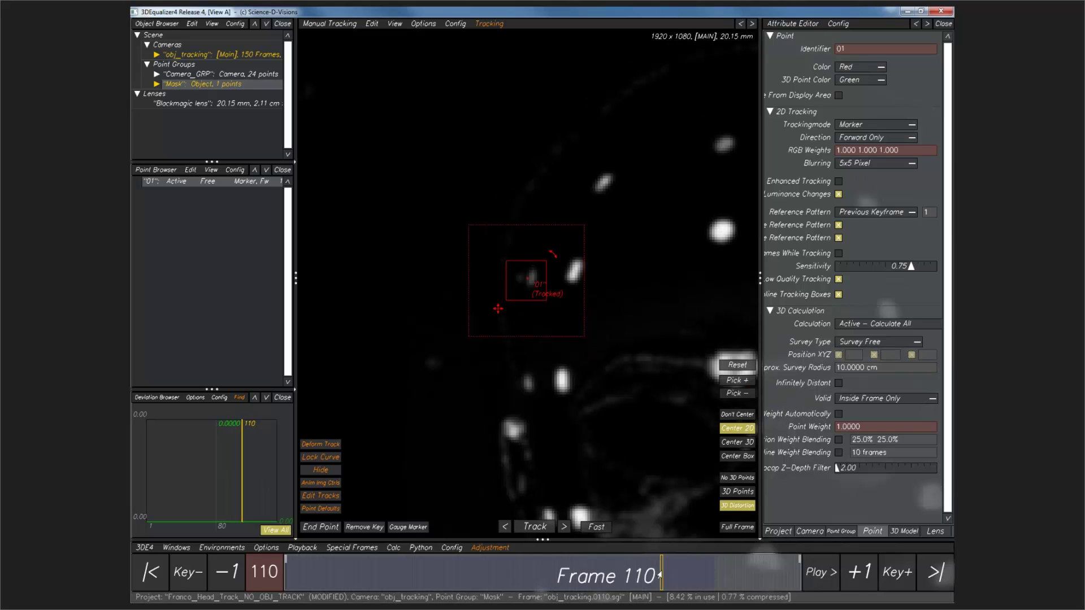
left_click_drag(659, 575, 657, 574)
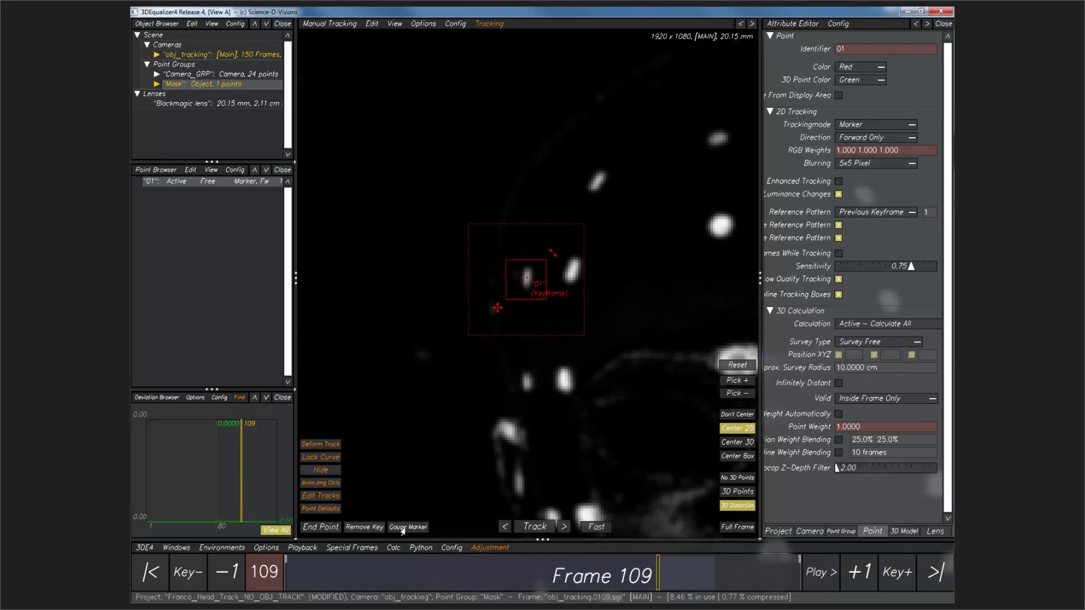
left_click(403, 527)
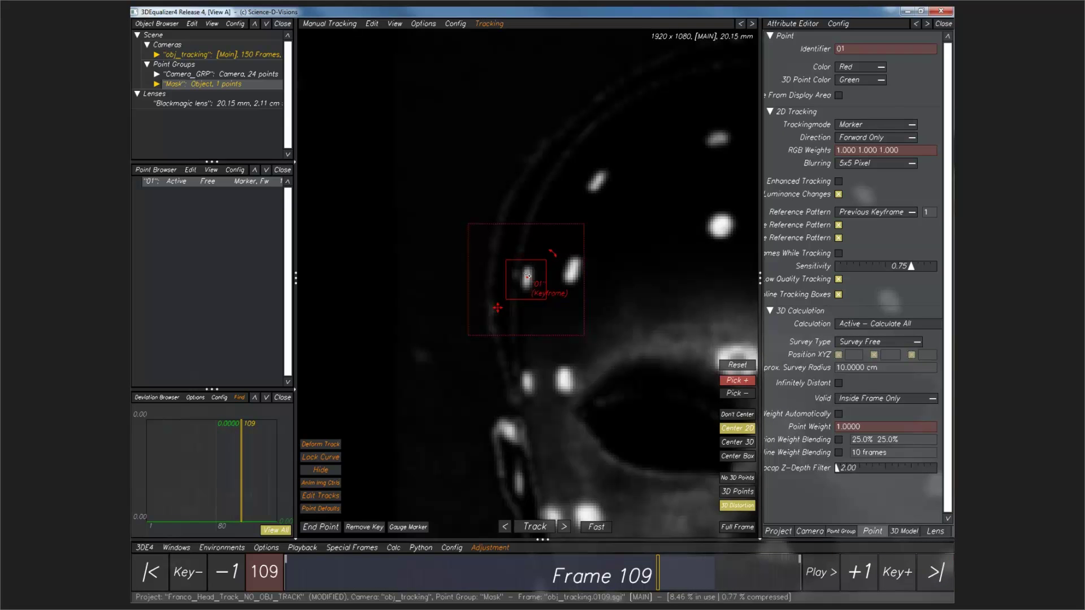
left_click(526, 276)
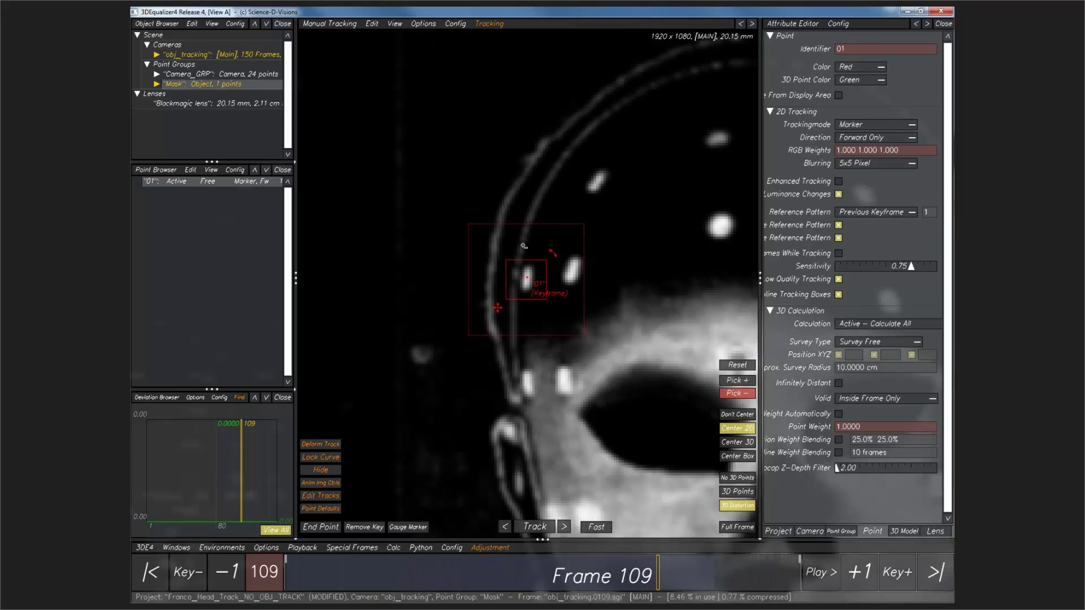